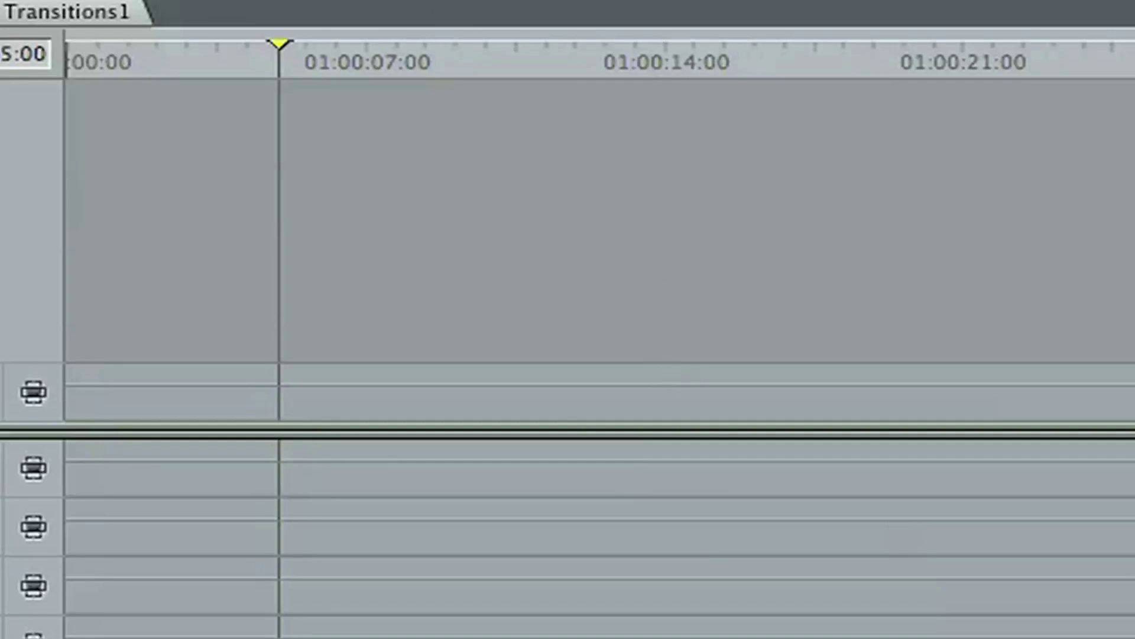
Place RED PDF.pdf on V1 at the playhead, view it in the Canvas, then delete it
drag(320, 308, 328, 385)
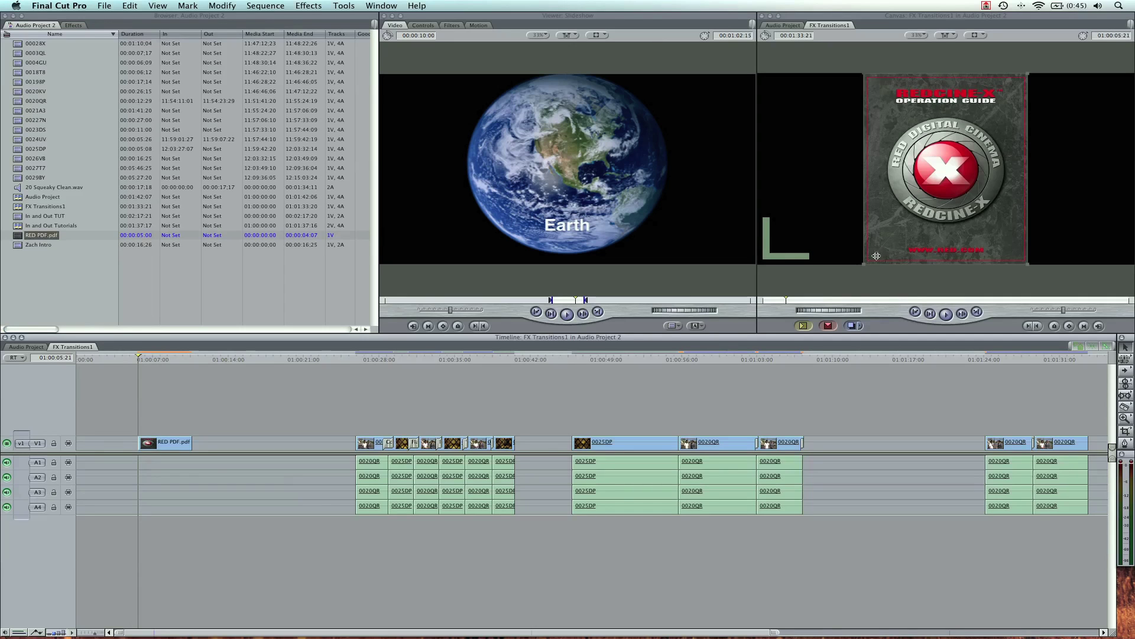
click(865, 264)
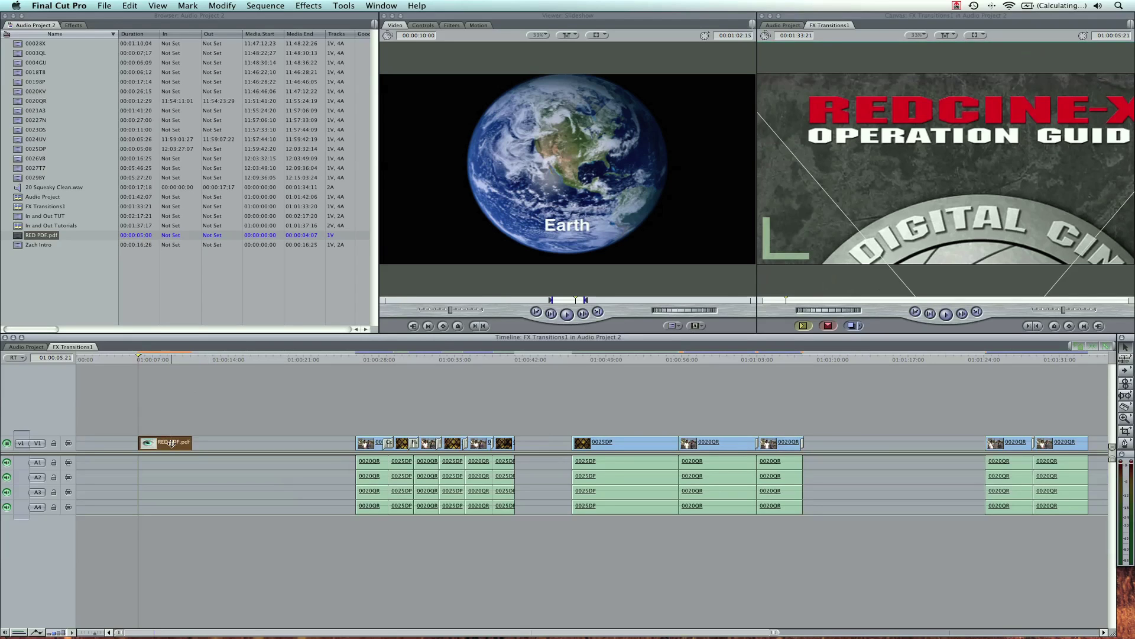
key(Delete)
Add the PDF Animator generator from FxFactory Pro Generators to V1 near 01:00:07 and open it
click(71, 25)
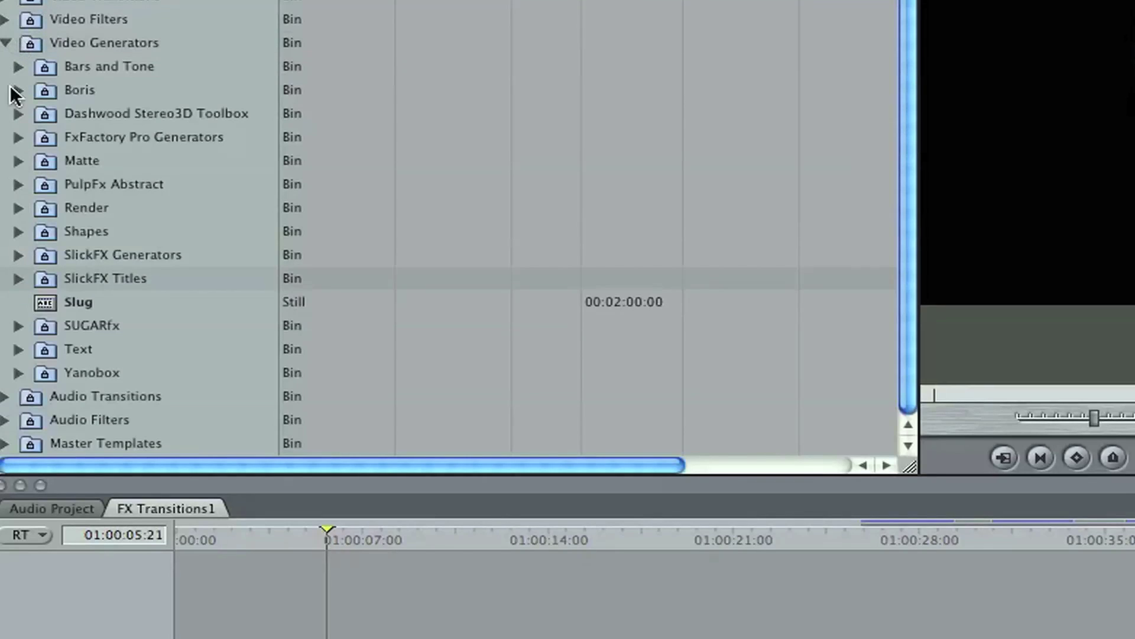
click(19, 137)
scroll(45, 167, down, 2)
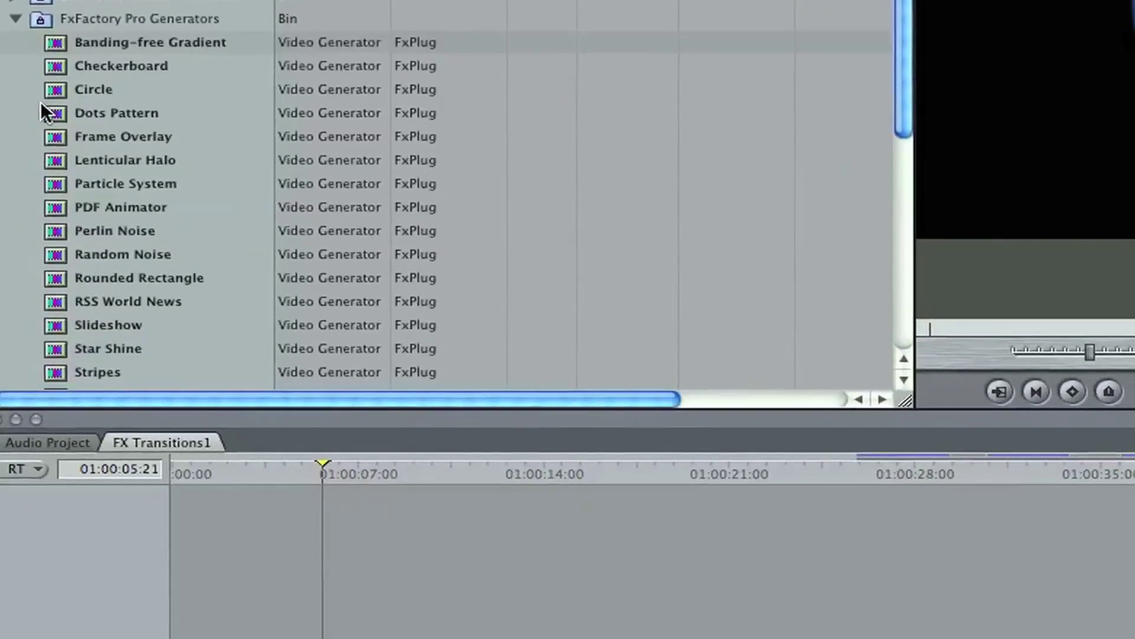
drag(52, 207, 364, 612)
click(403, 406)
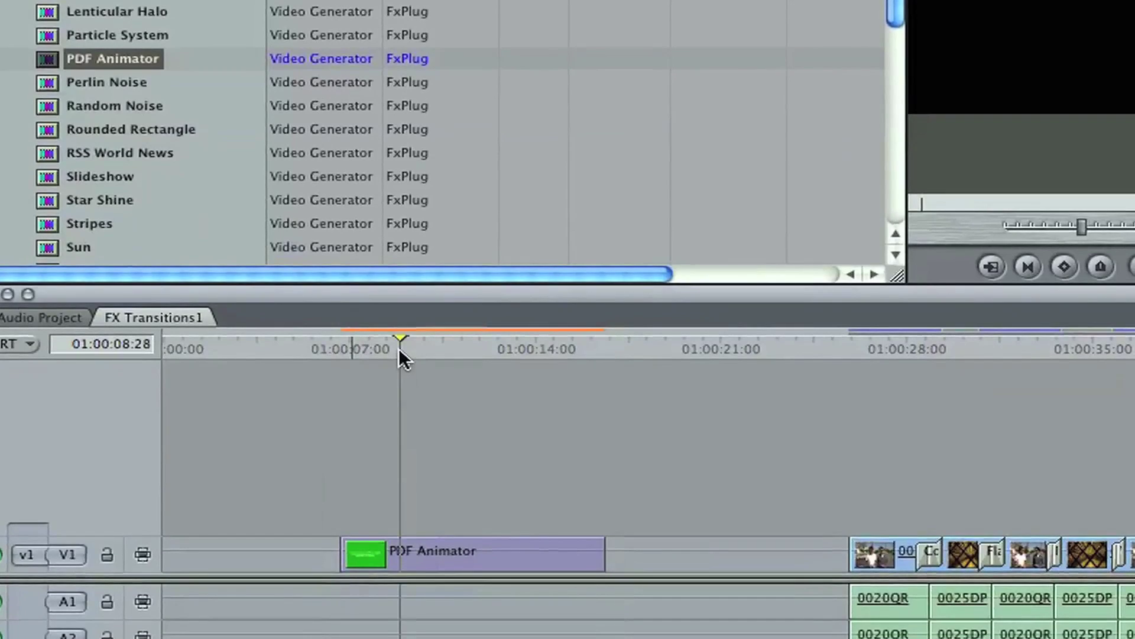
double_click(473, 553)
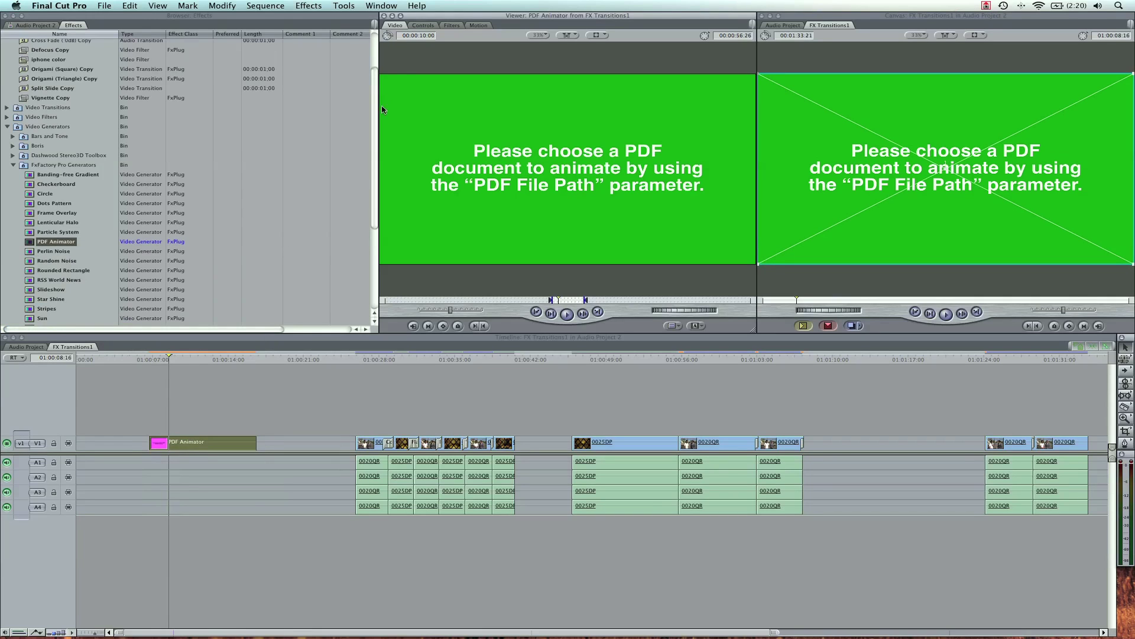
Set PDF Animator's PDF File Path to RED PDF.pdf in the FxFactory Tutorials folder
click(422, 27)
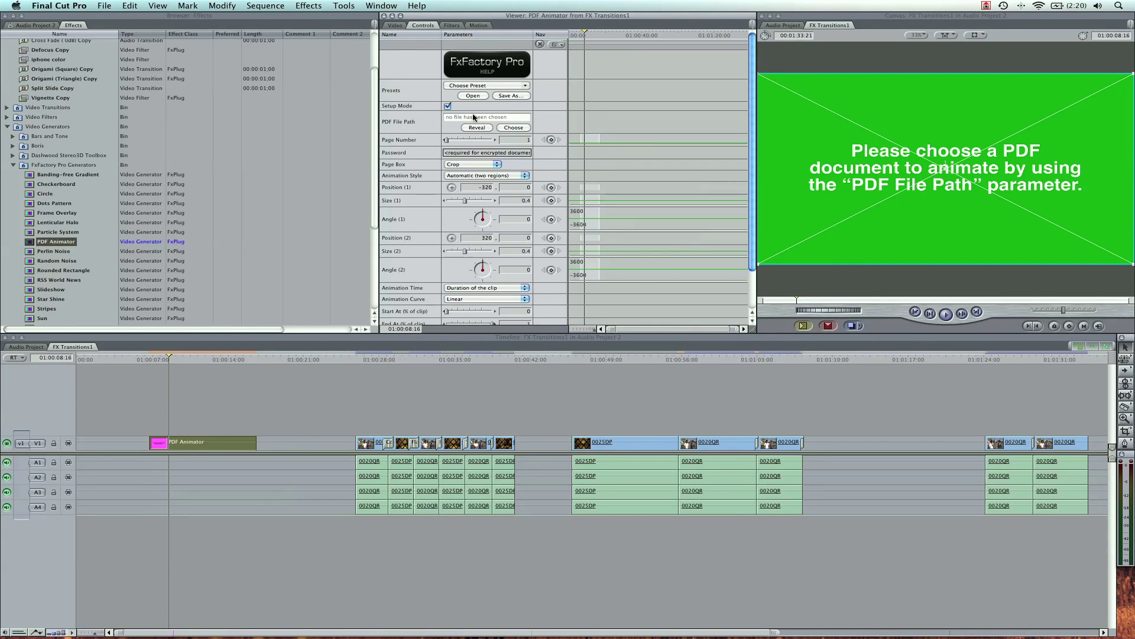
click(505, 128)
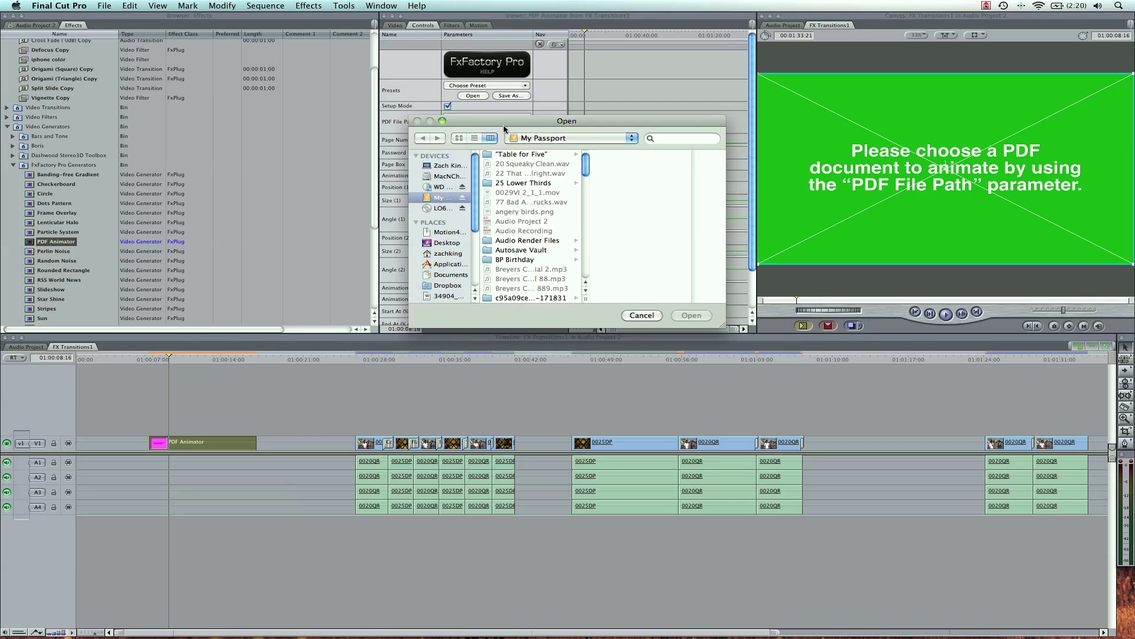
scroll(504, 163, down, 10)
scroll(504, 164, up, 2)
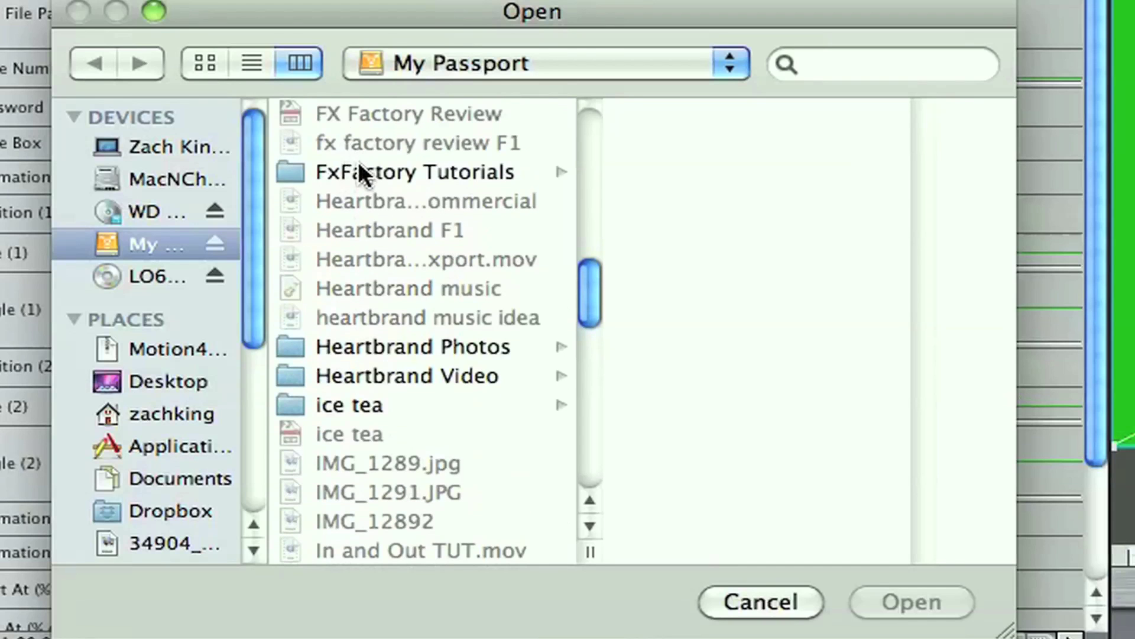
click(511, 172)
click(670, 137)
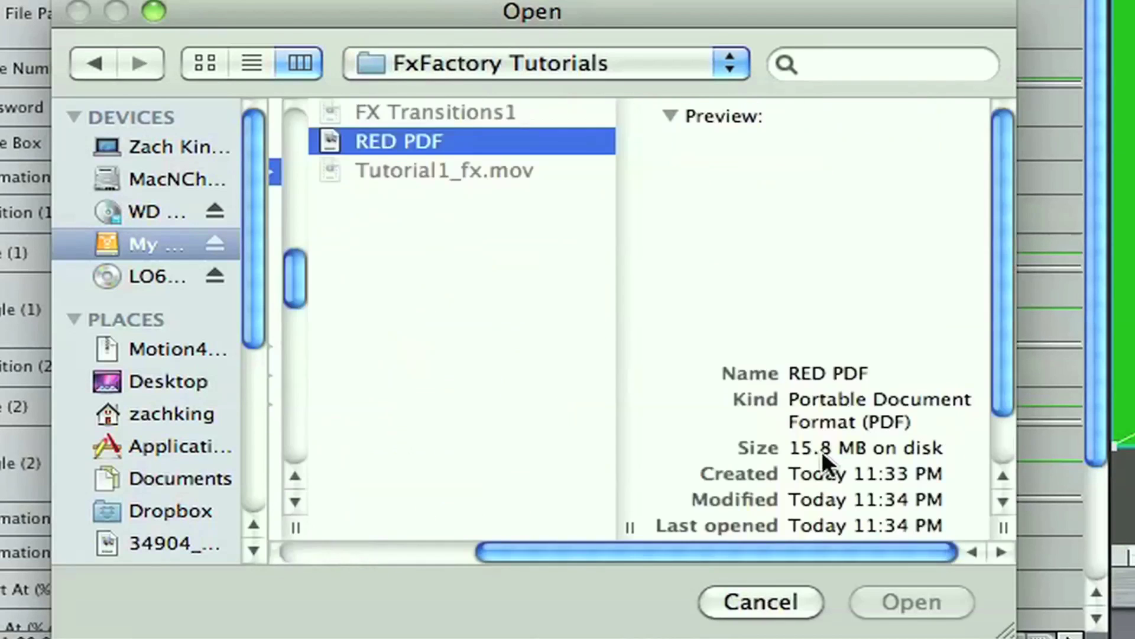
click(878, 598)
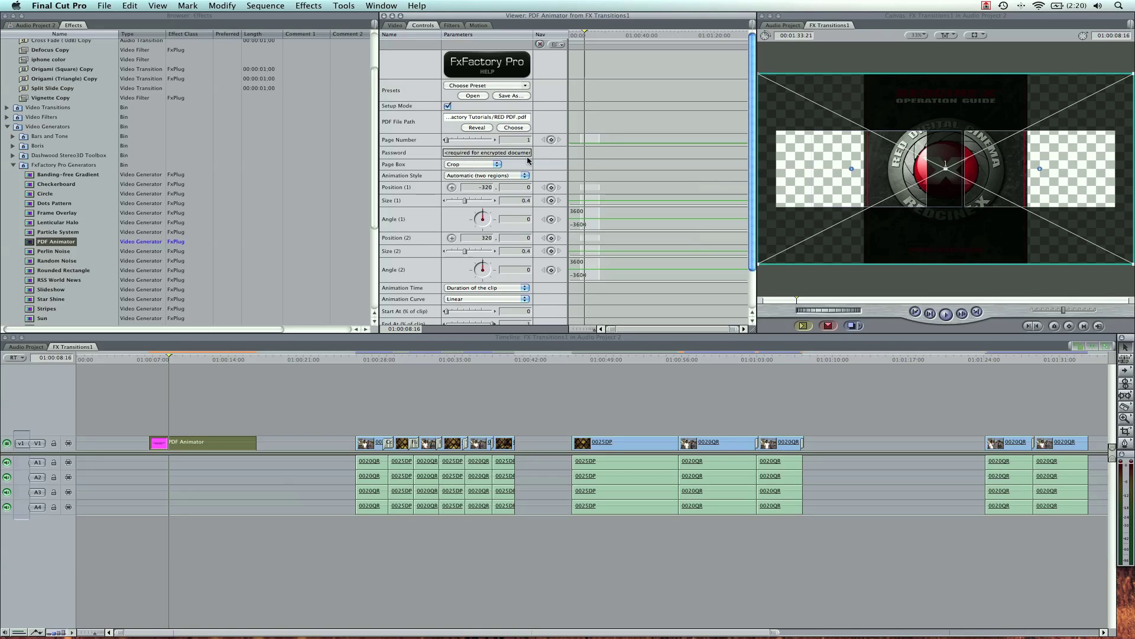
Choose Scroll Top to Bottom from PDF Animator's Presets list, leaving it applied
click(488, 86)
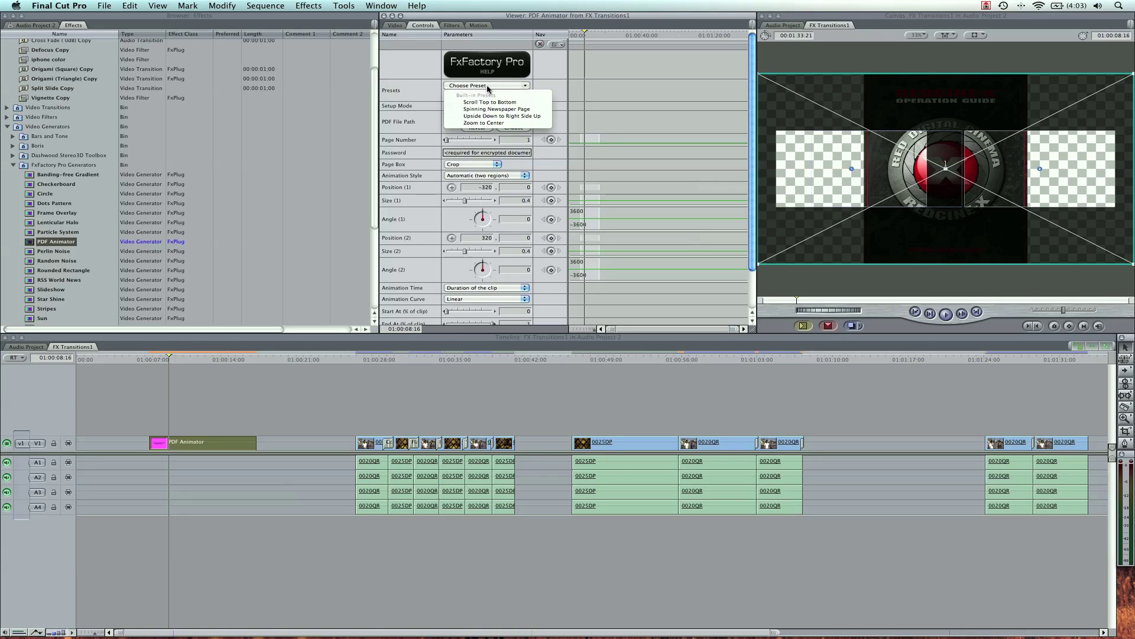
click(487, 102)
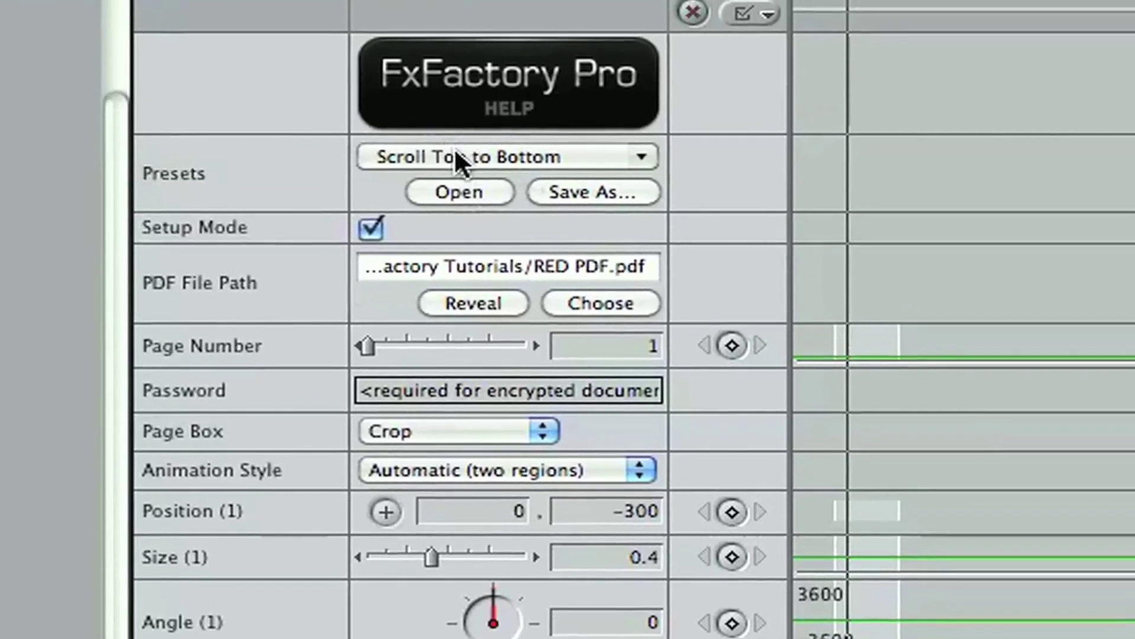
click(452, 121)
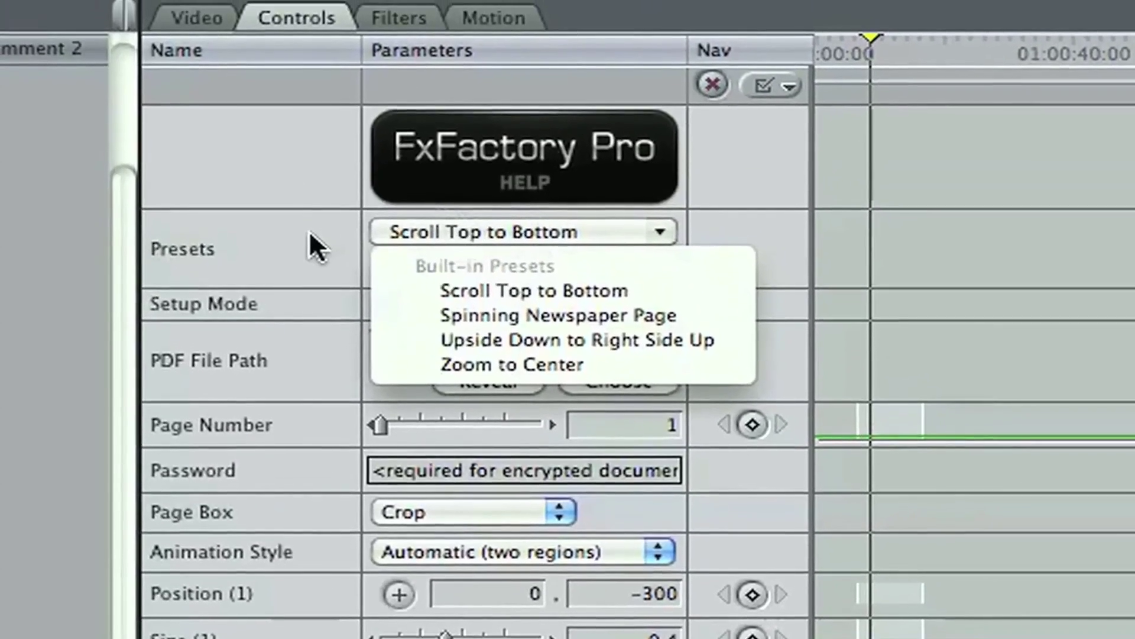
click(310, 210)
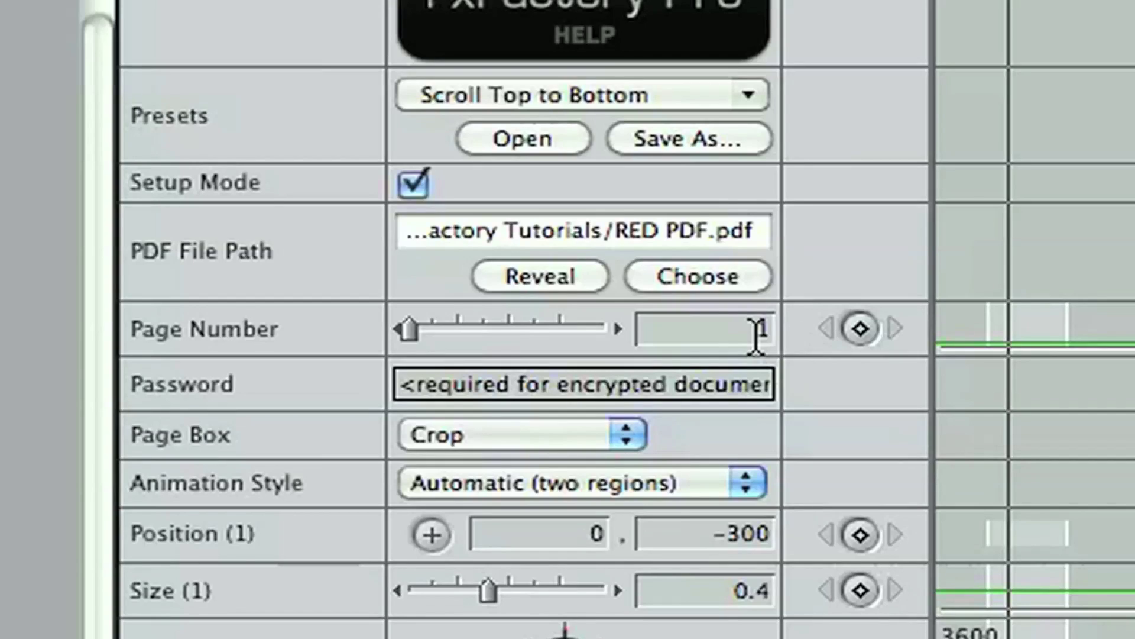
drag(408, 330, 509, 346)
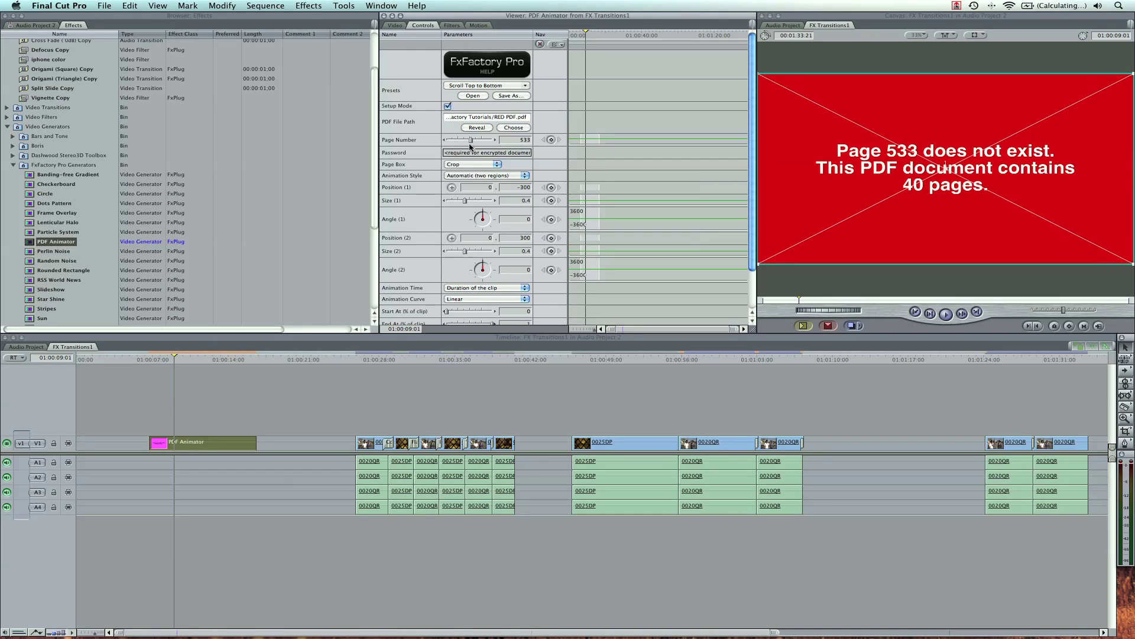
drag(471, 146, 447, 142)
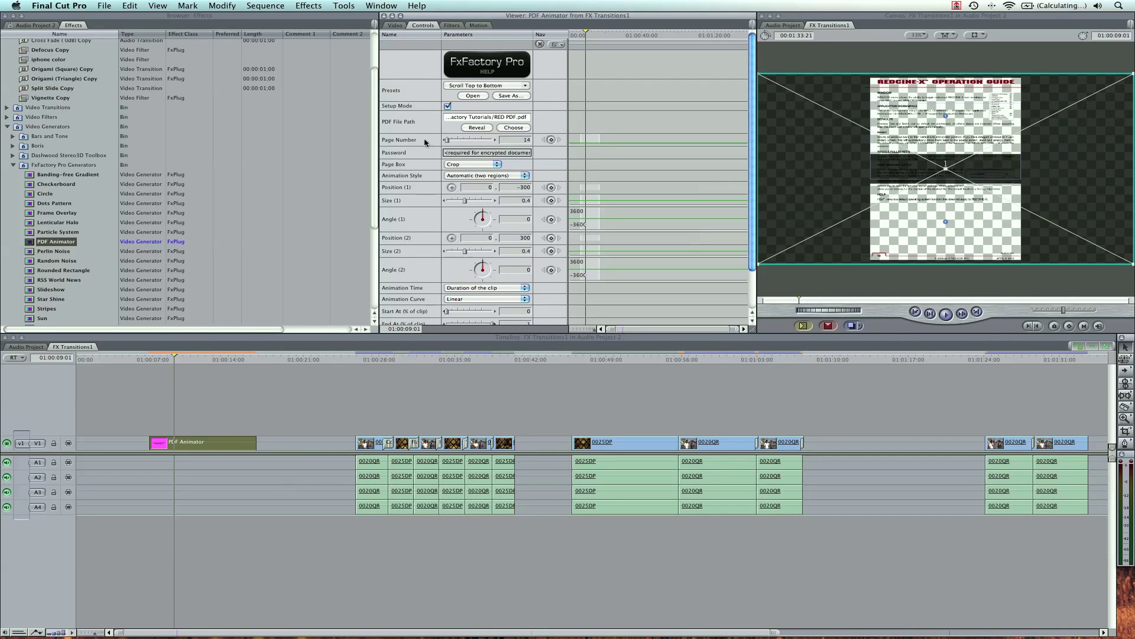
drag(448, 142, 432, 142)
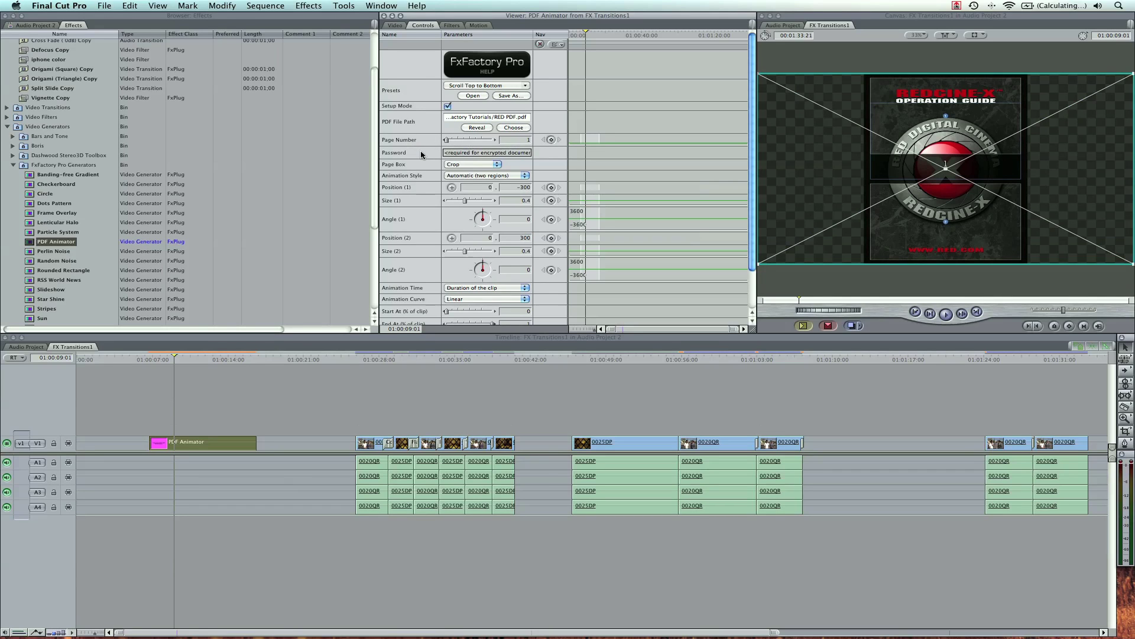
click(485, 153)
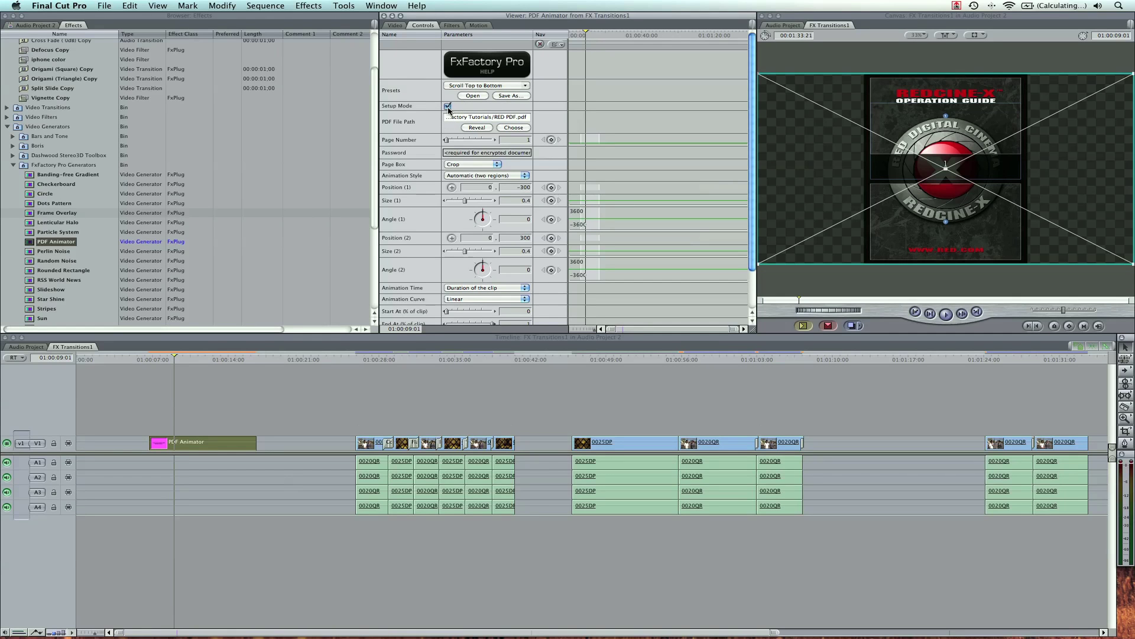
click(447, 107)
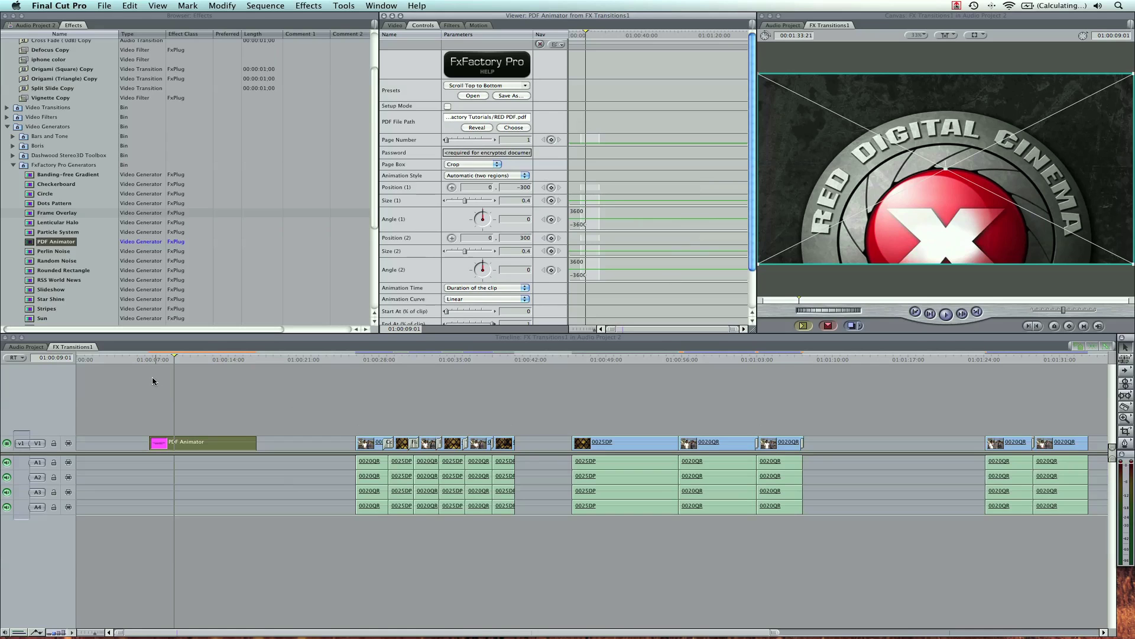
Play back the scrolling PDF animation and return the playhead to 01:00:07:07
click(156, 363)
key(space)
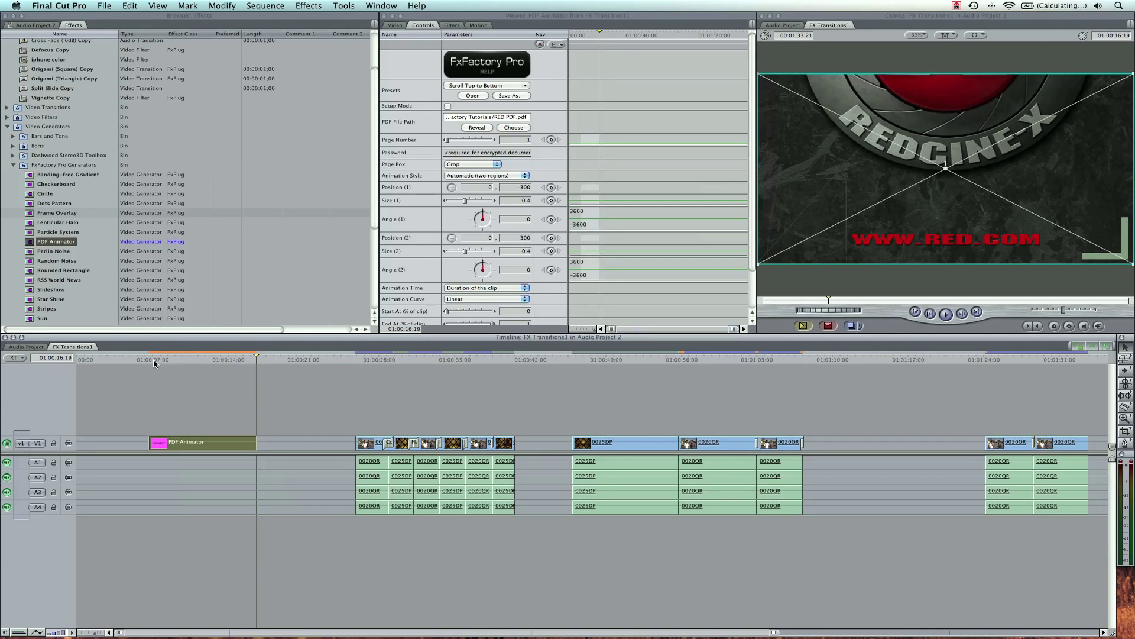
click(154, 362)
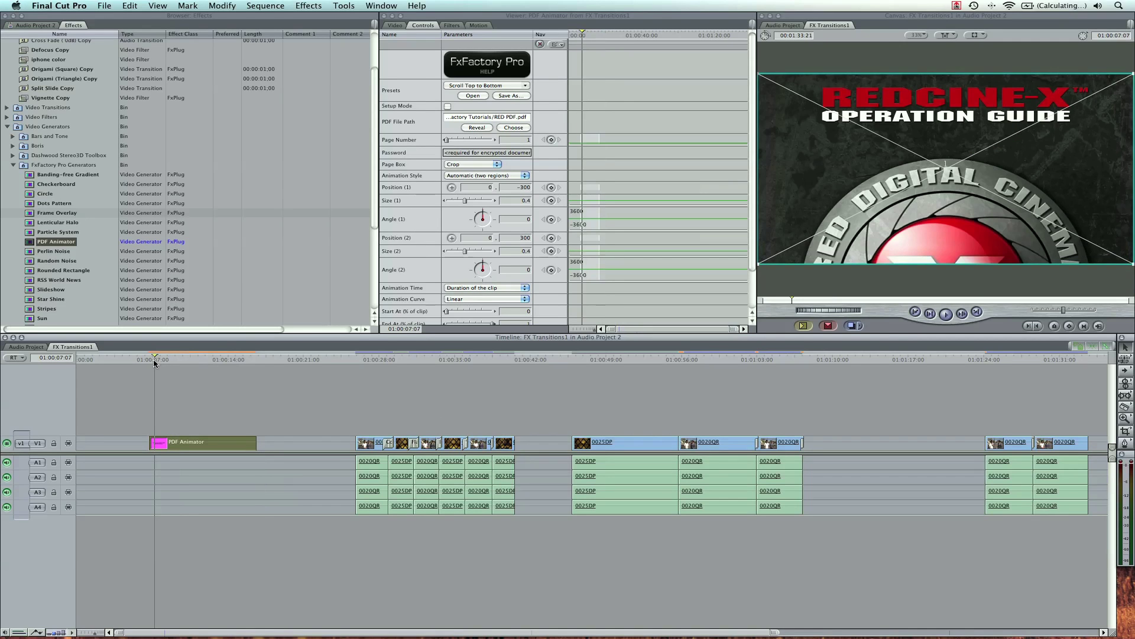
Re-enable Setup Mode and move the second region's position to 2.01, 214.19 at the clip's end
click(447, 107)
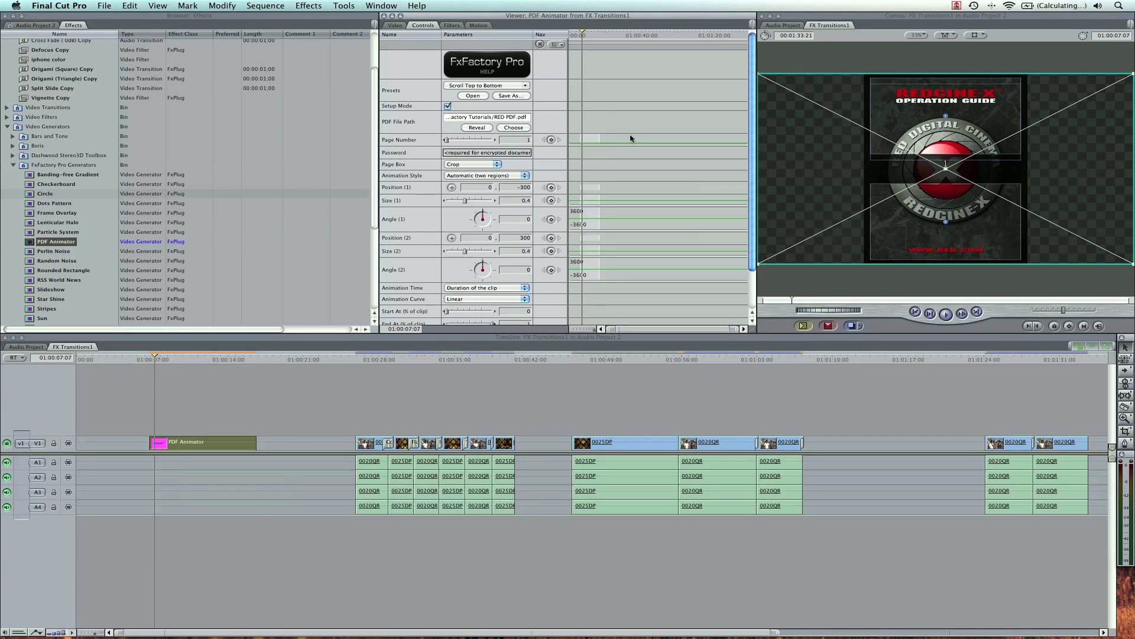
key(Down)
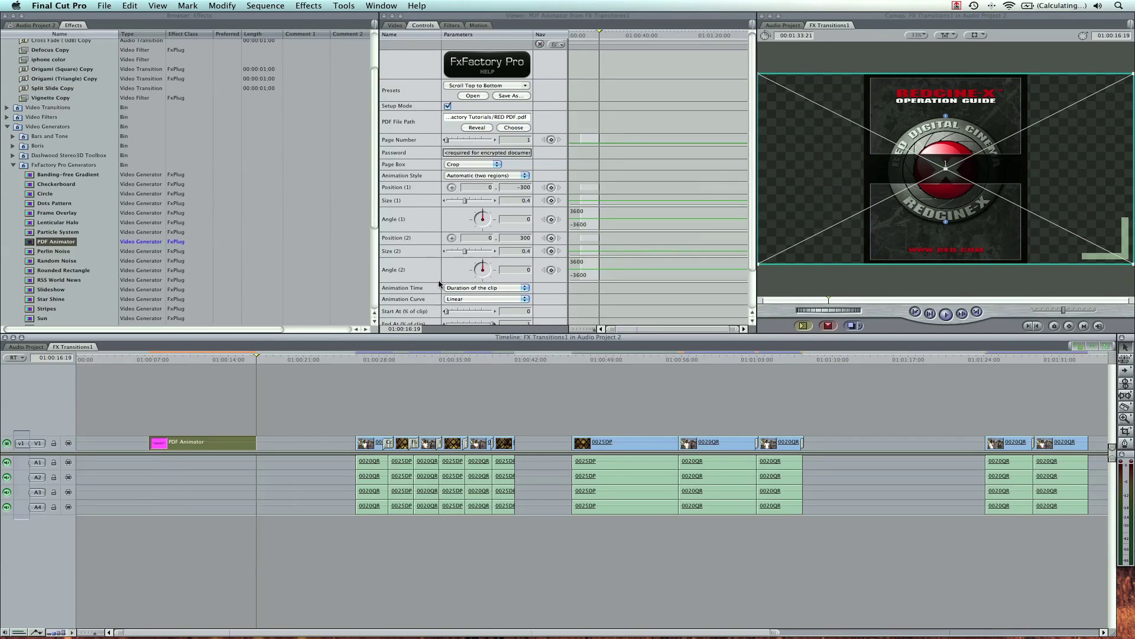
click(451, 237)
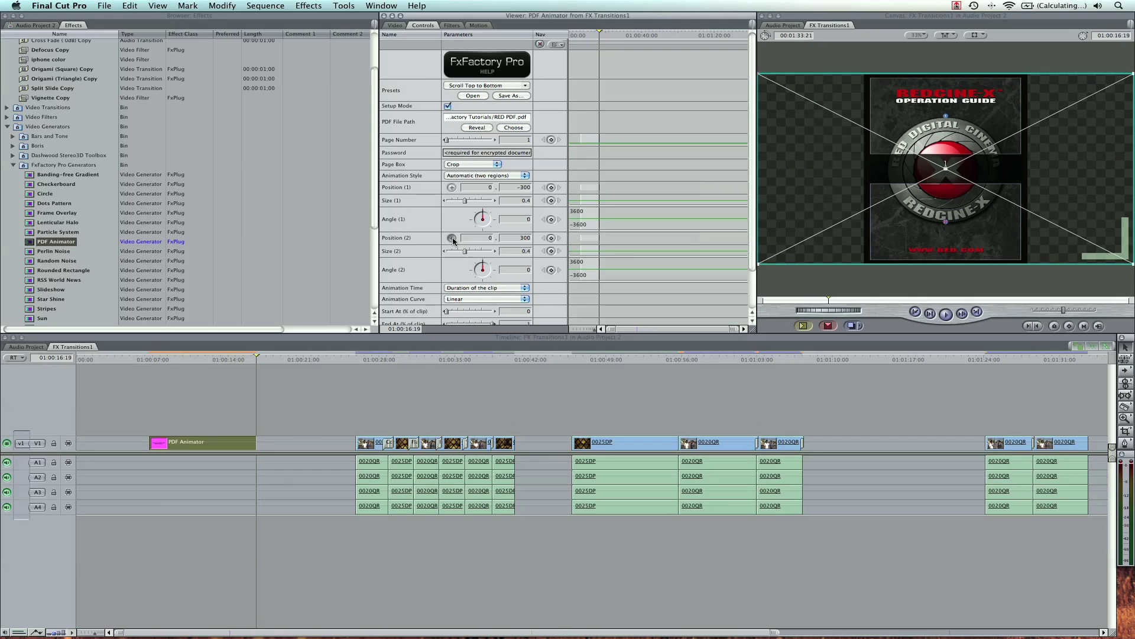
click(949, 184)
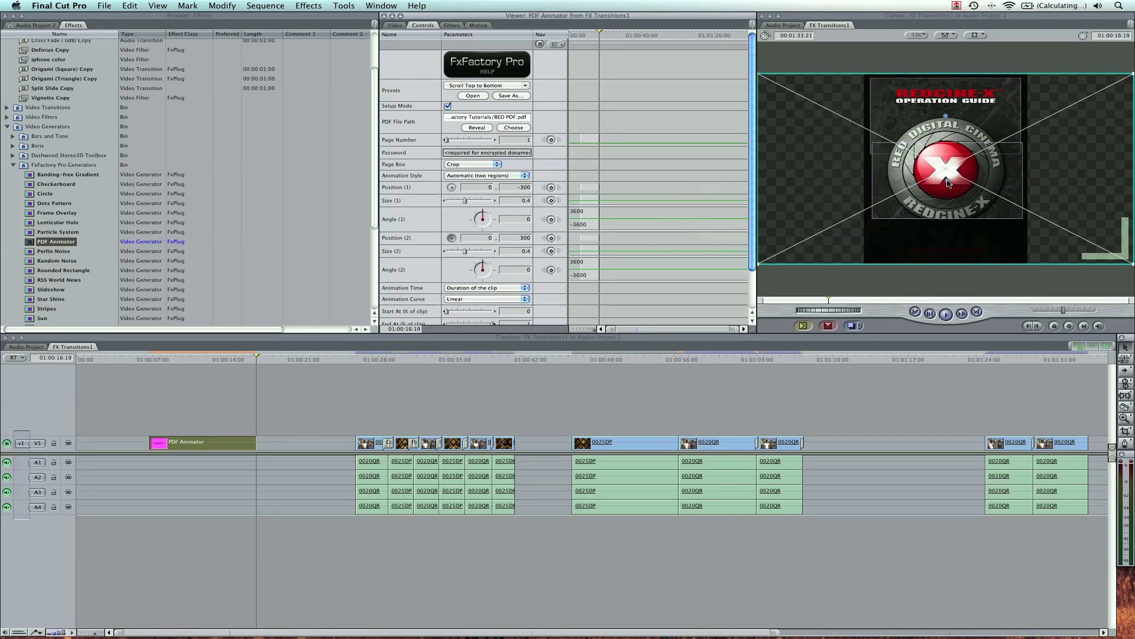
drag(949, 184, 947, 208)
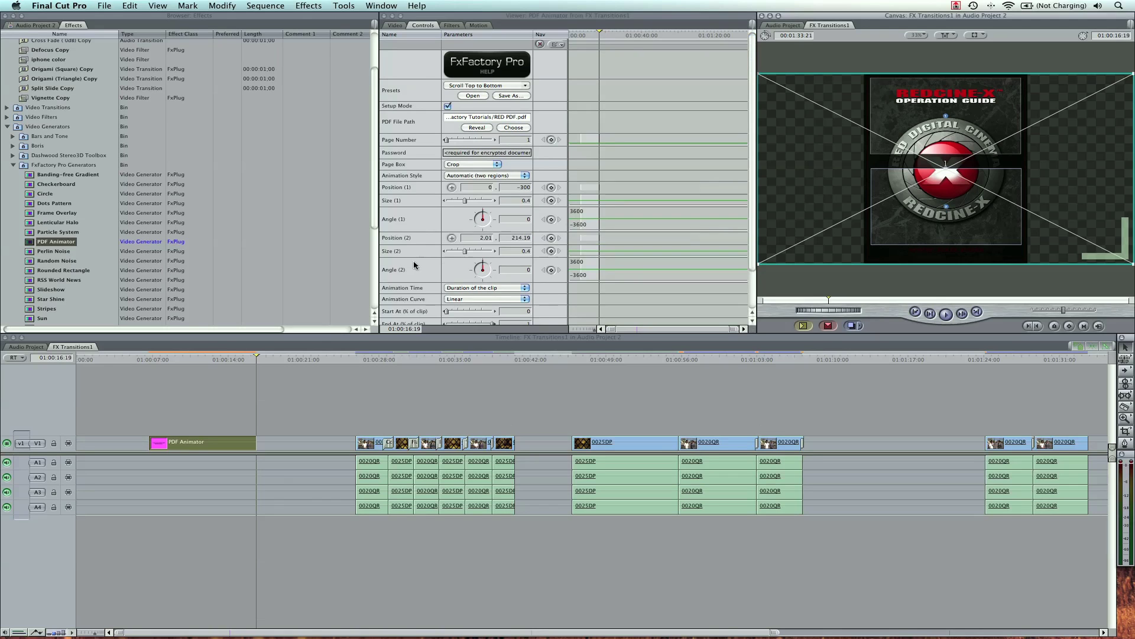
scroll(404, 251, down, 3)
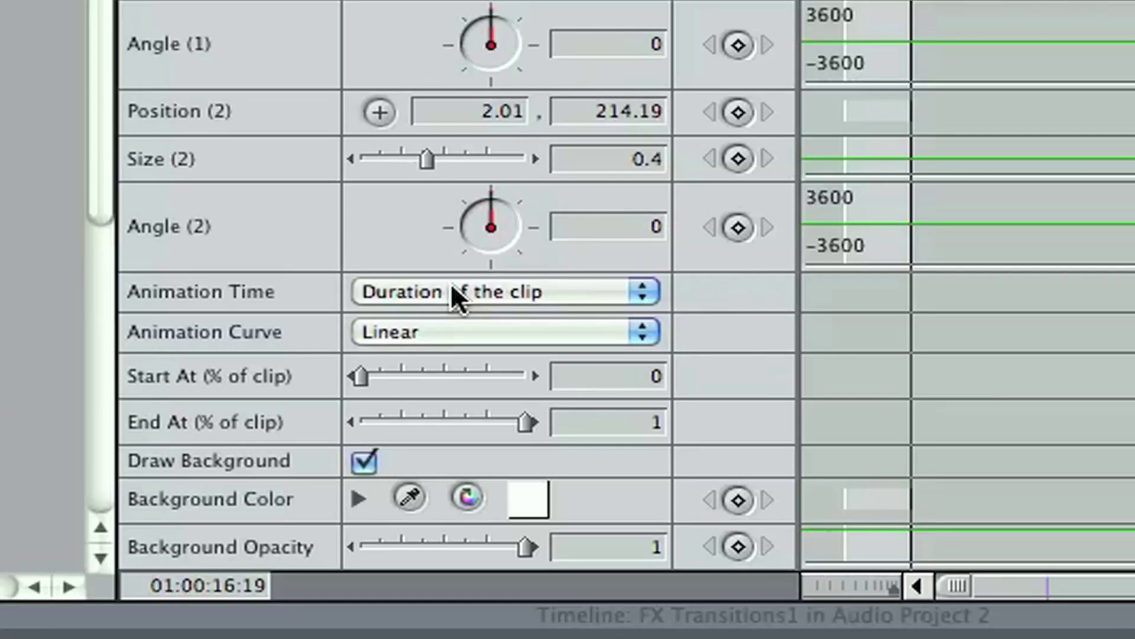
Set Animation Time to Duration in seconds with a 6-second duration
click(473, 249)
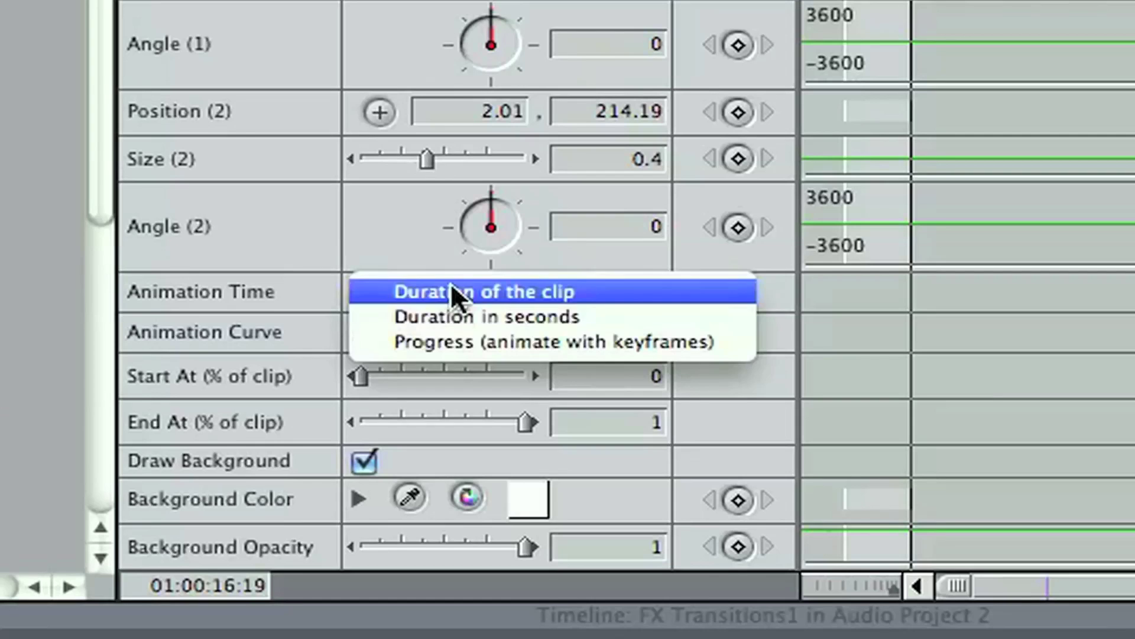
click(594, 317)
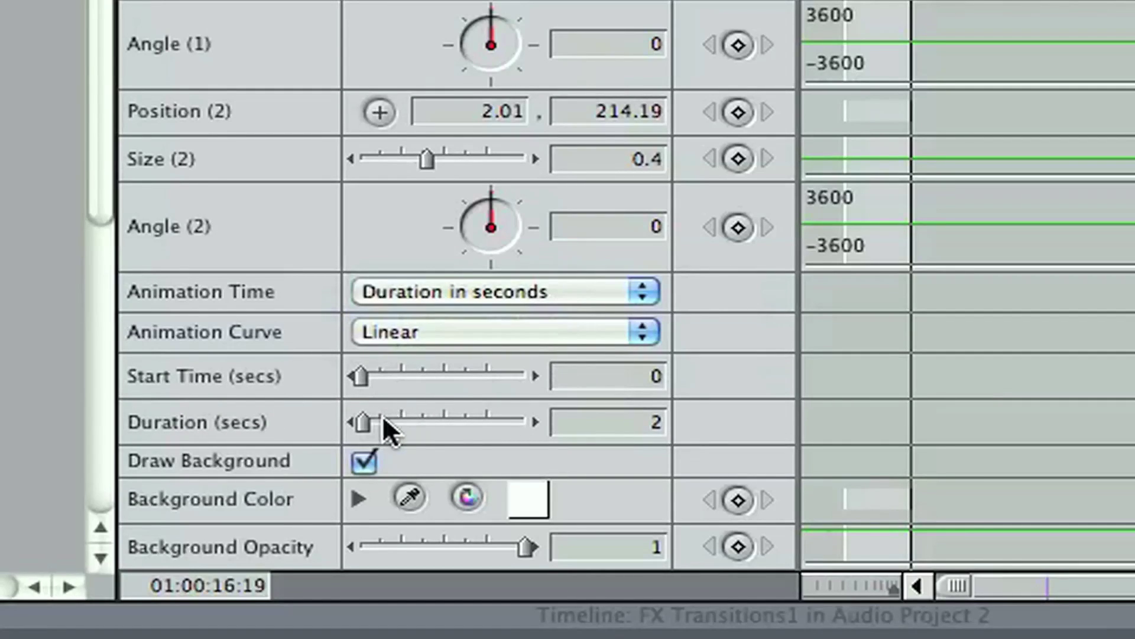
text(6)
key(Return)
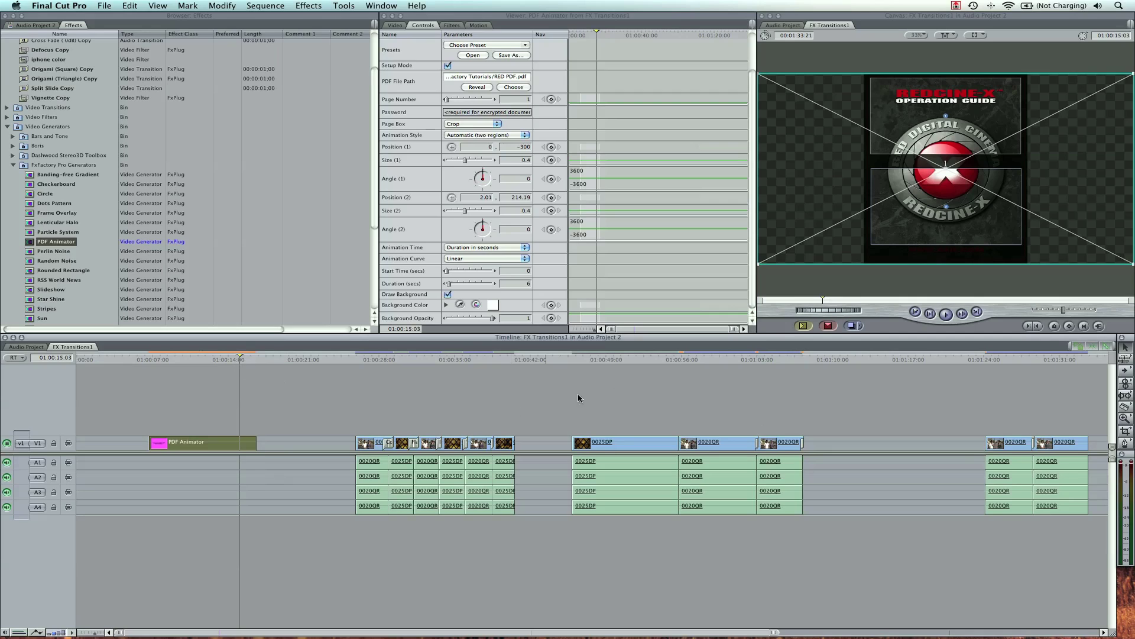
Uncheck Setup Mode and drag RED PDF.pdf from Audio Project 2 onto V1 before PDF Animator
click(447, 65)
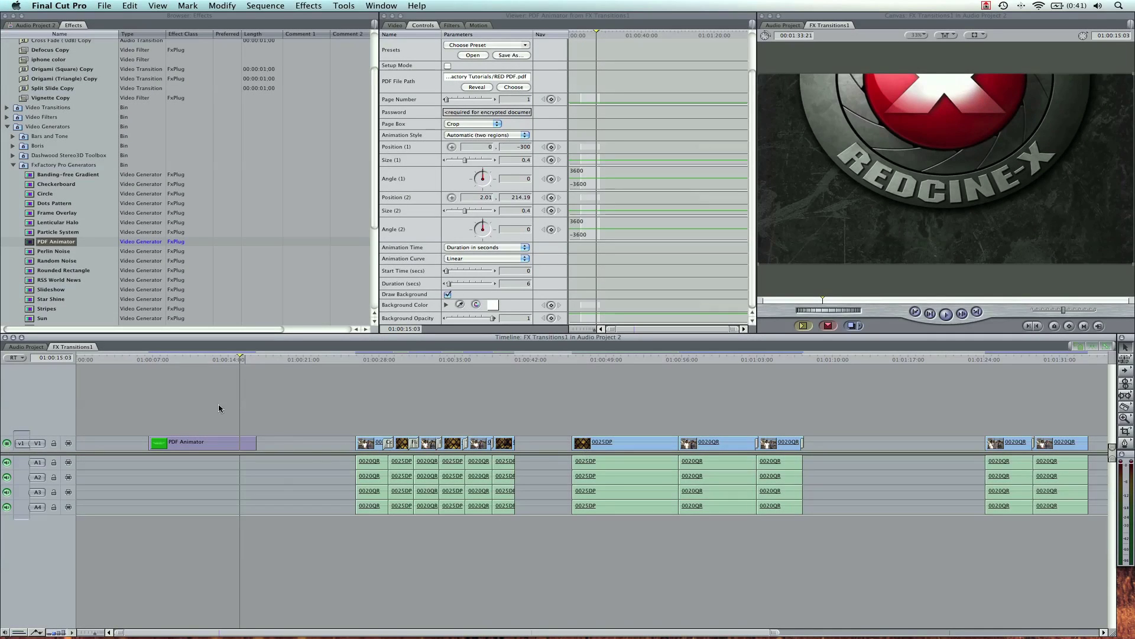
click(41, 26)
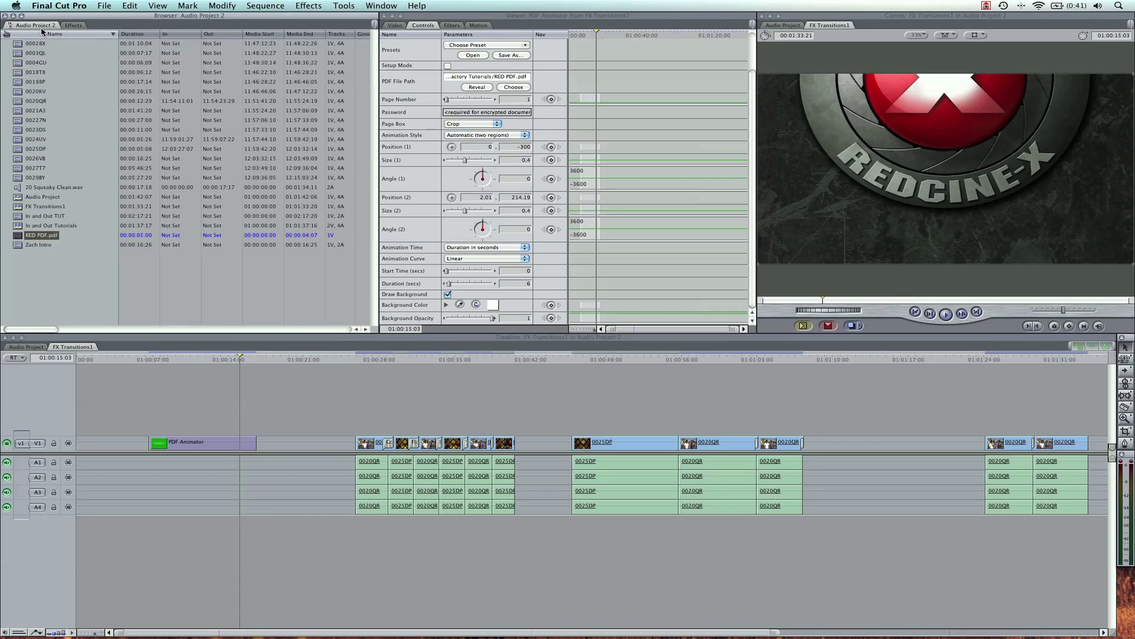
drag(19, 238, 96, 444)
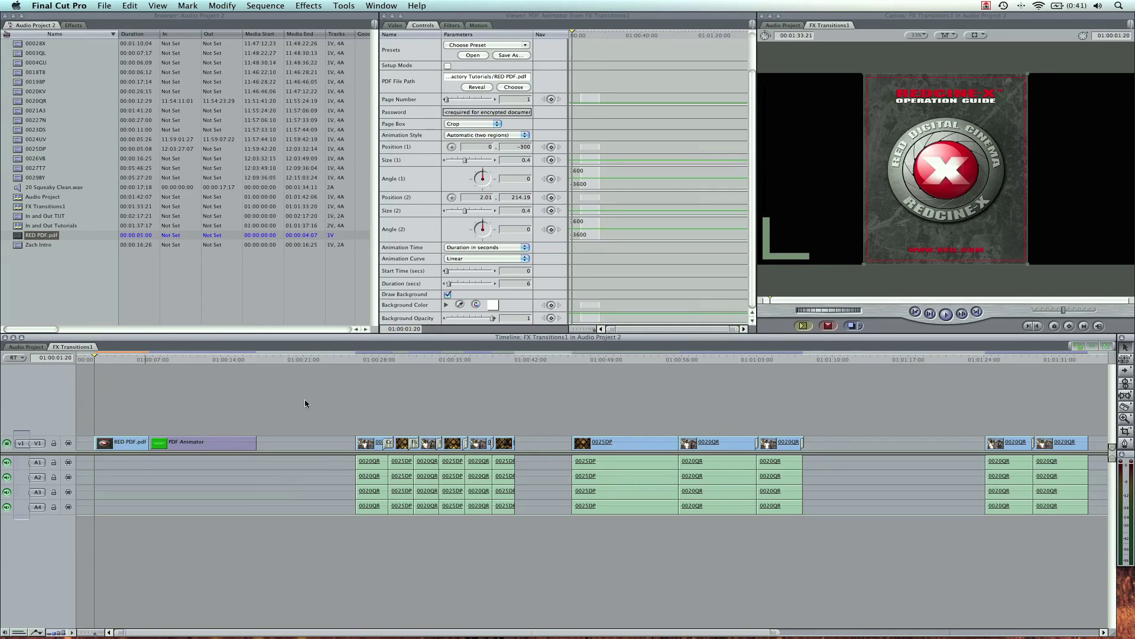
Drag the RED PDF image down to show its REDCINE-X Operation Guide title, then reopen PDF Animator
click(864, 265)
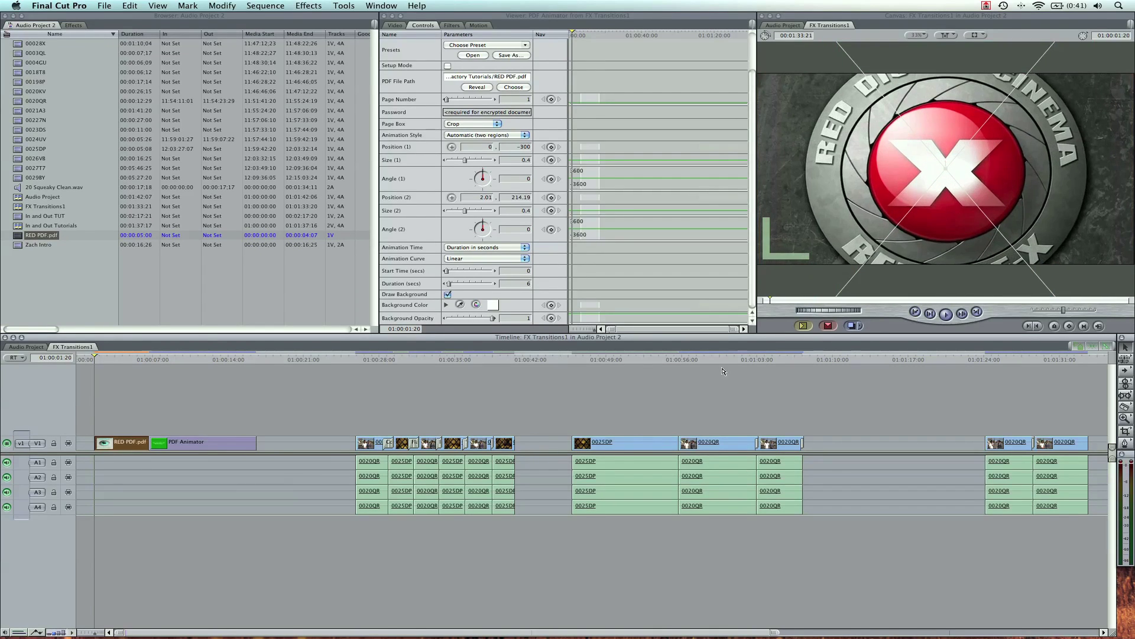
drag(997, 107, 963, 224)
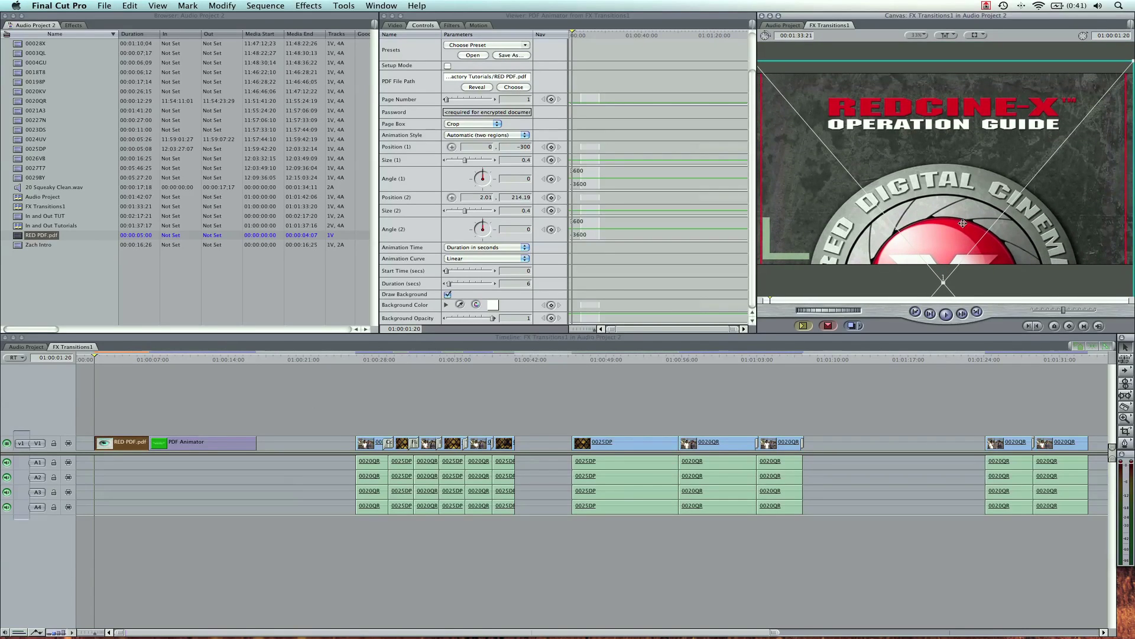
double_click(103, 444)
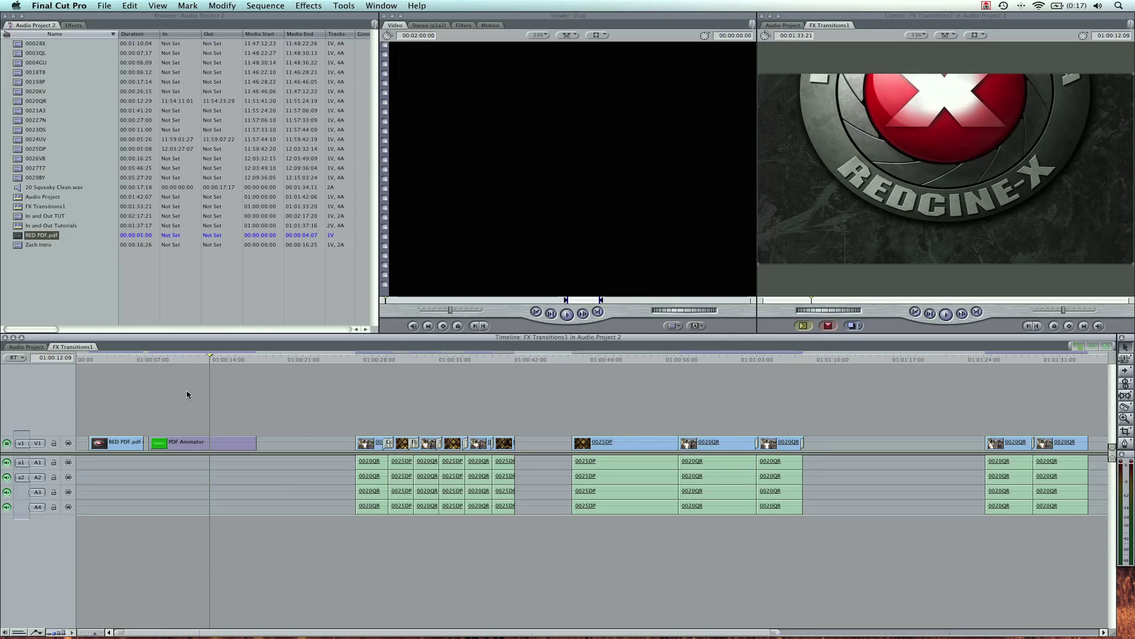
drag(180, 363, 148, 361)
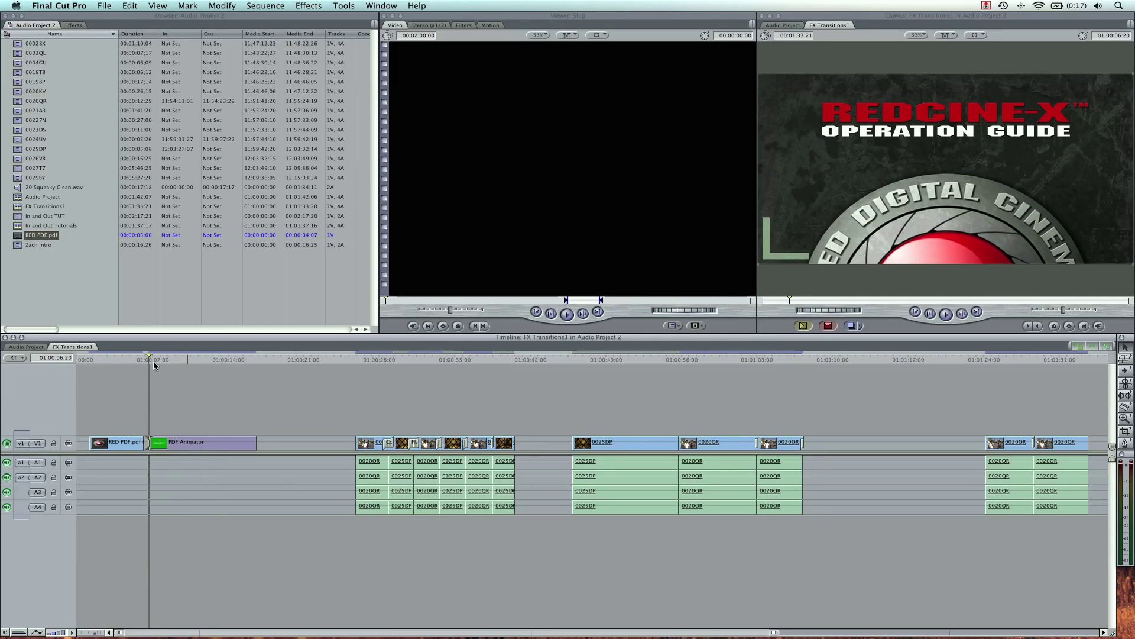
double_click(204, 443)
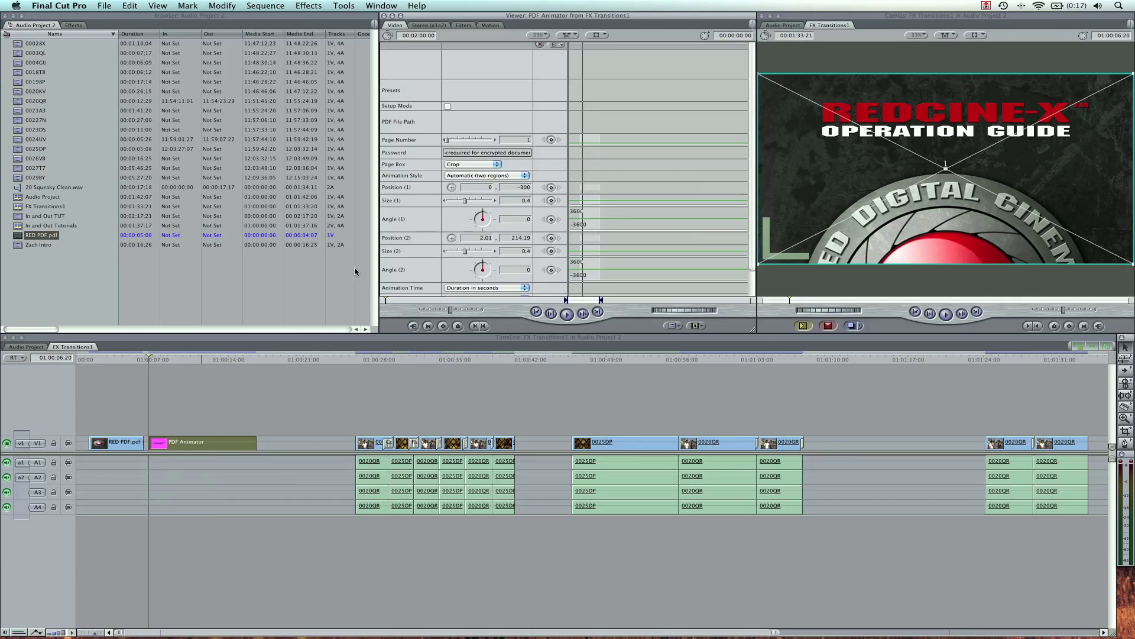
Open the FxFactory Pro HELP page from PDF Animator's Controls tab
click(424, 25)
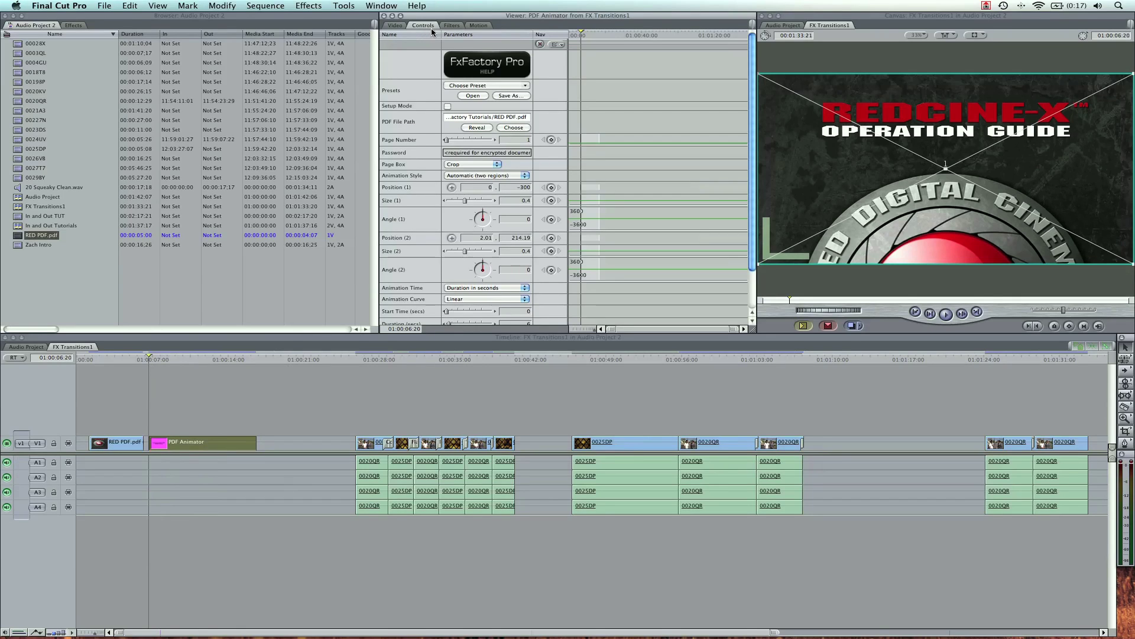
scroll(409, 169, down, 2)
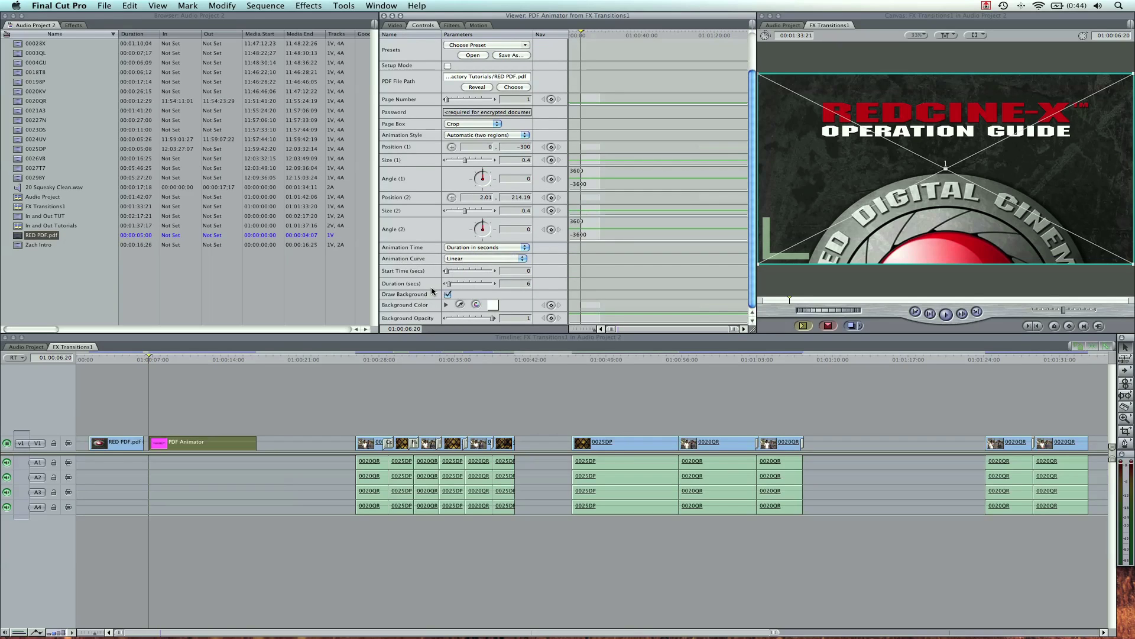
scroll(427, 273, up, 2)
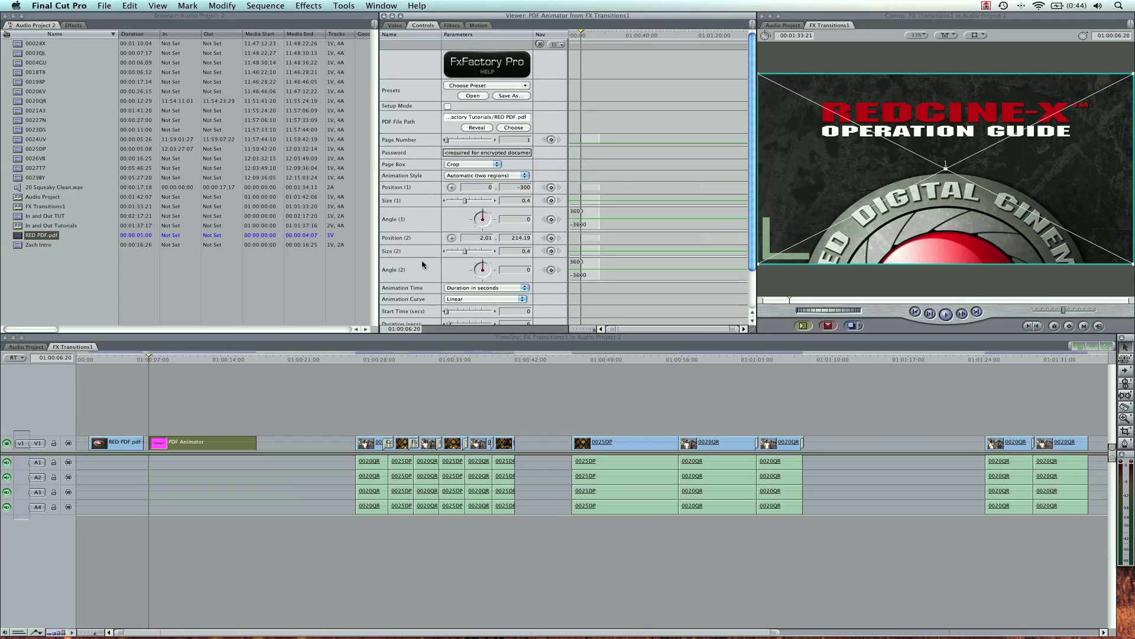
click(477, 68)
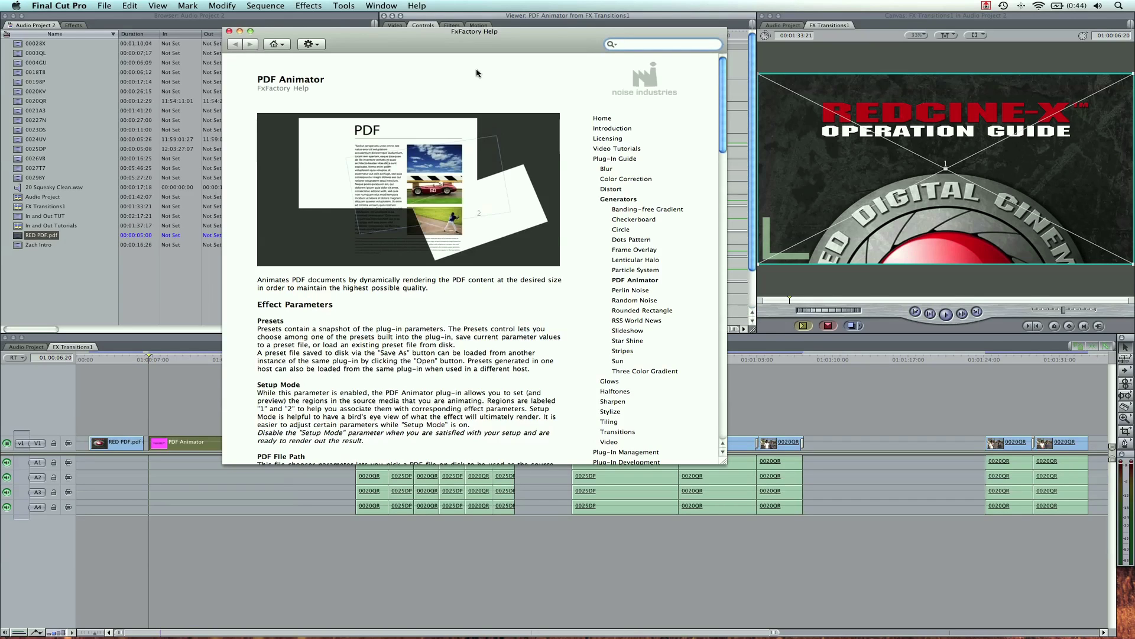
scroll(480, 77, down, 10)
scroll(496, 135, down, 10)
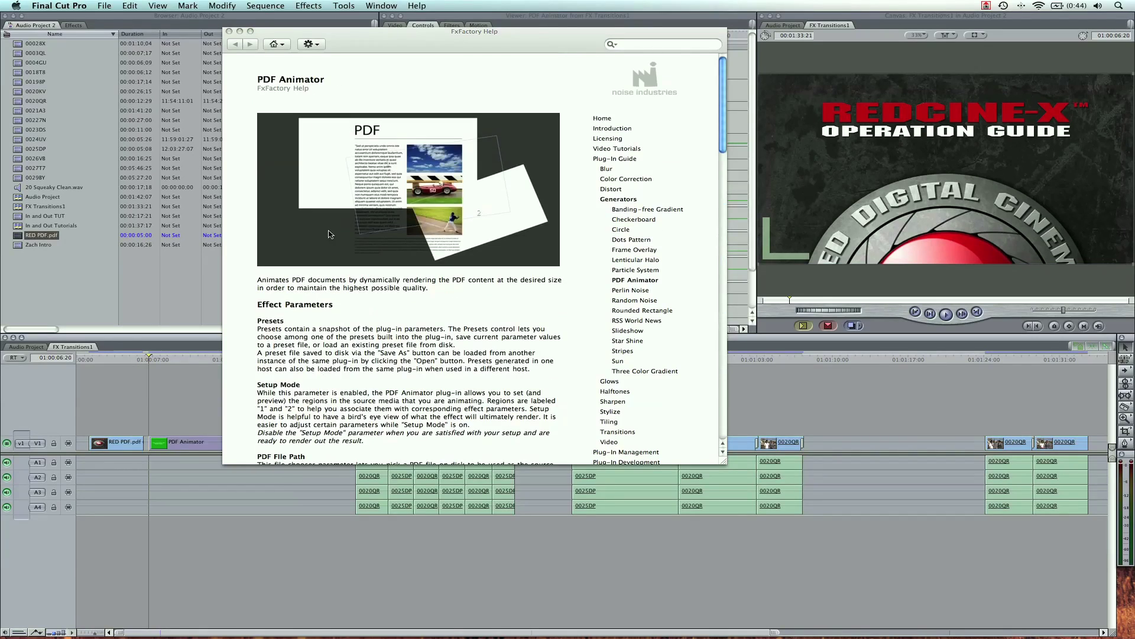
Close the help, set Animation Curve to Quadratic In-Out, and select all timeline clips to render
click(229, 32)
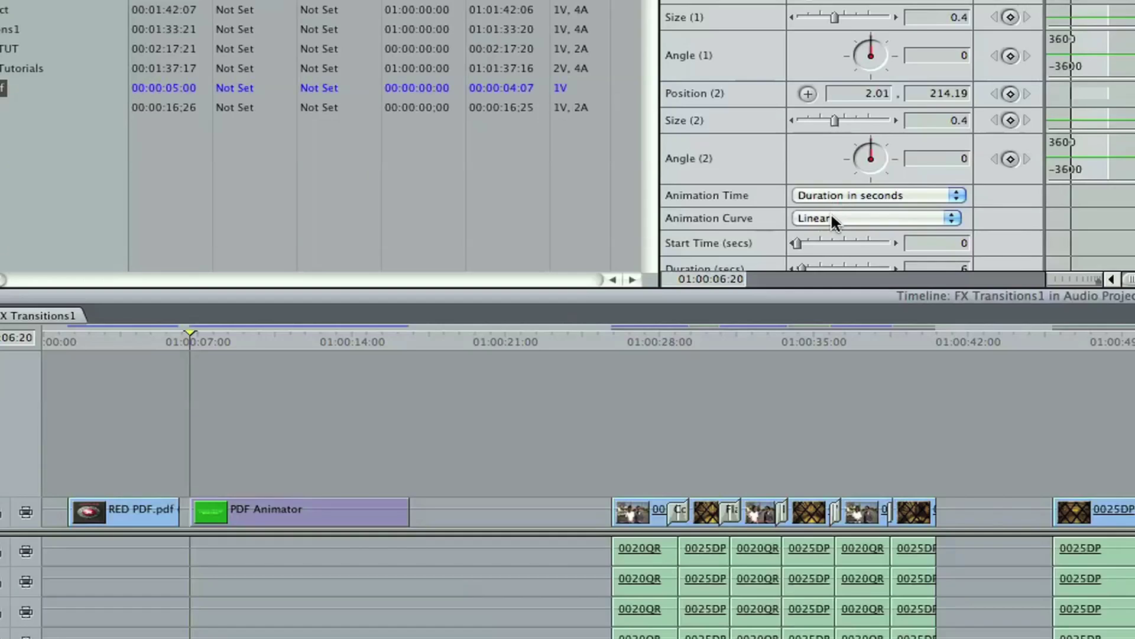
click(832, 218)
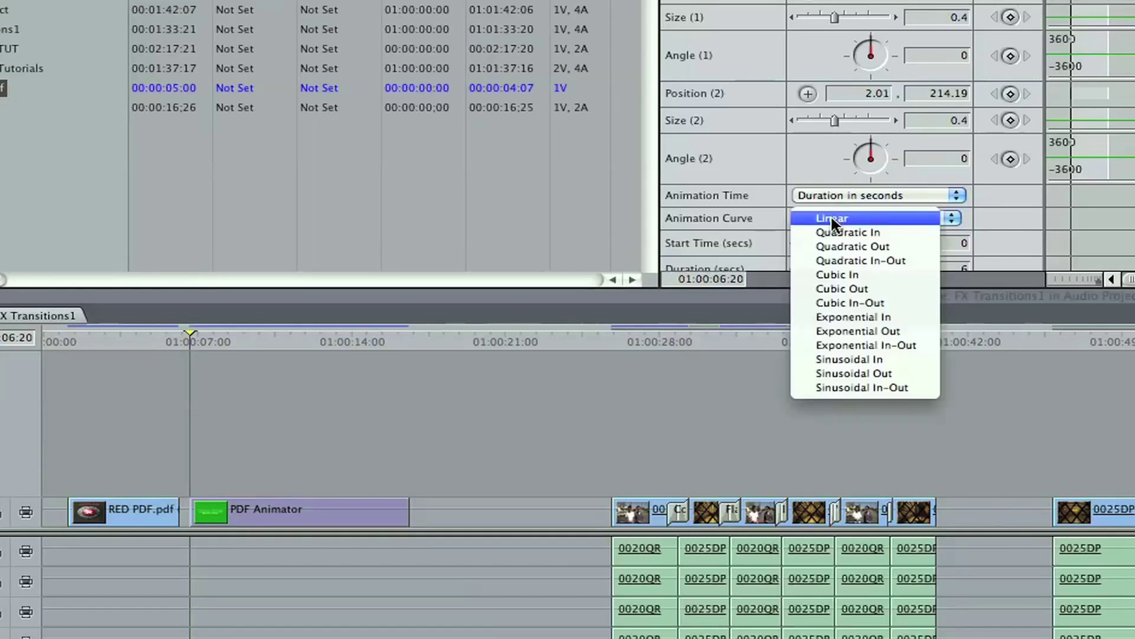
click(830, 269)
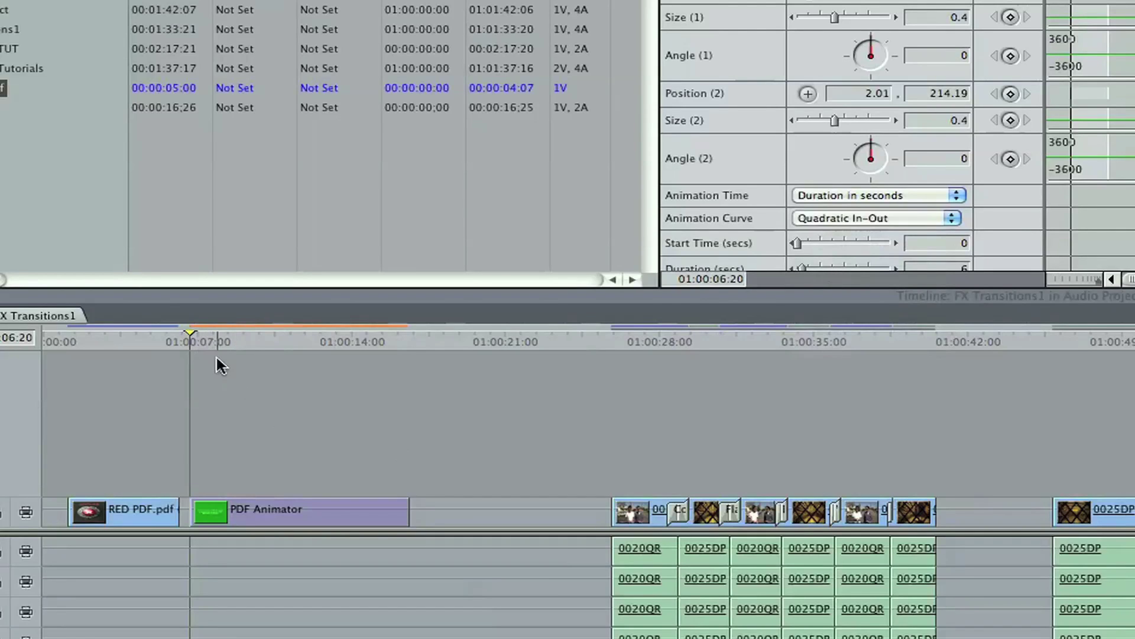
click(259, 388)
key(super+a)
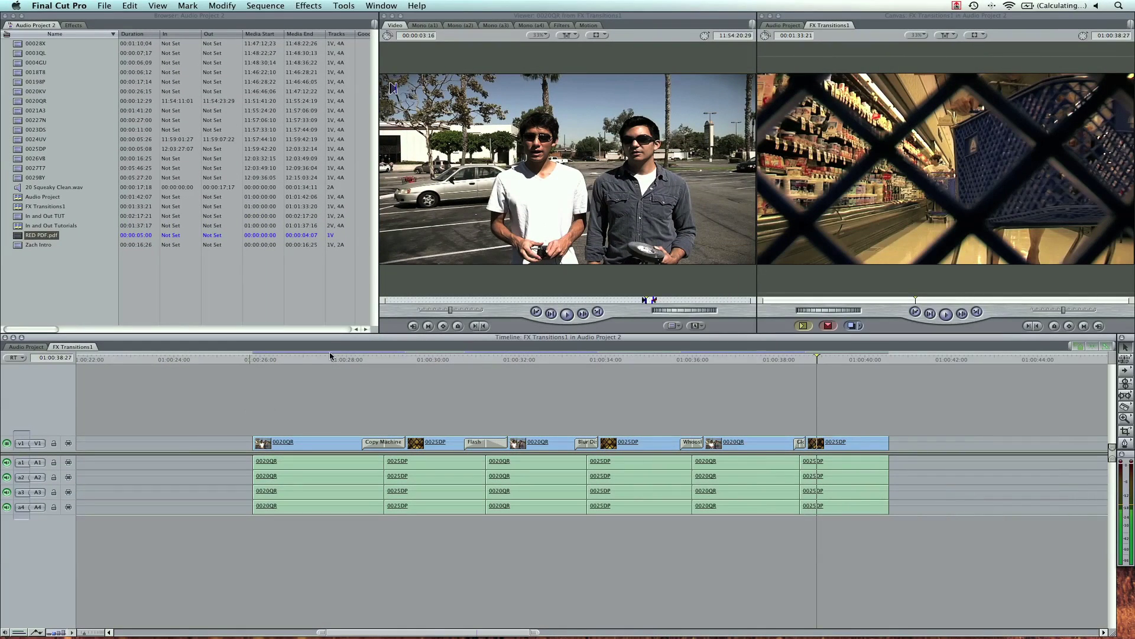
Load the Copy Machine transition from the timeline into the Viewer to edit its FxFactory Pro parameters
double_click(396, 443)
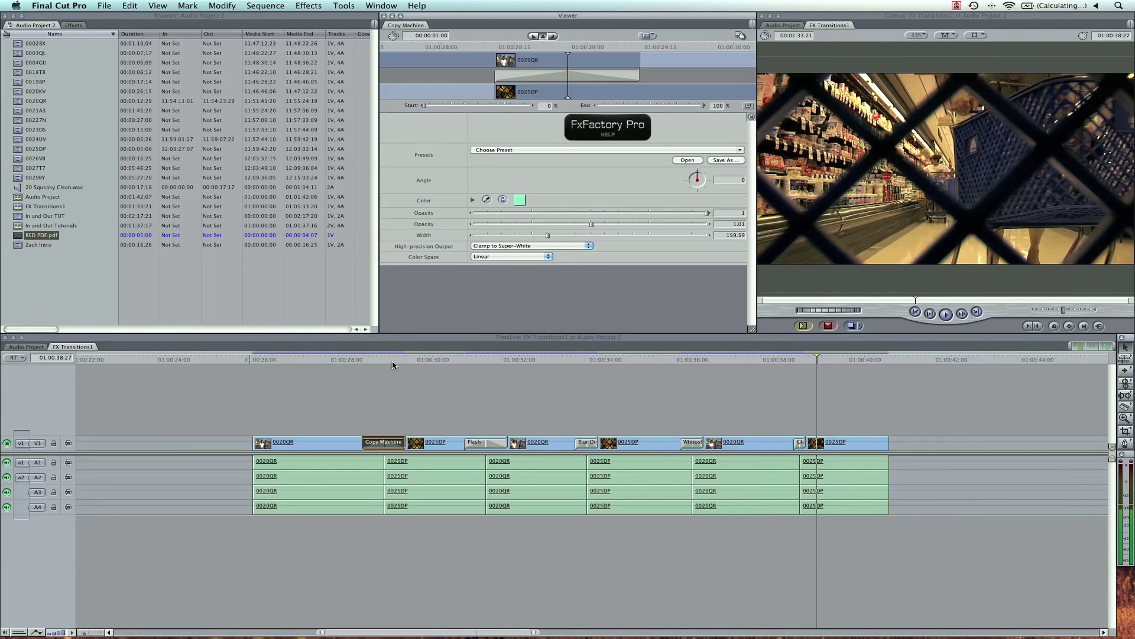
Scrub through the Copy Machine transition, then list the FxFactory Pro Transitions under Video Transitions in Effects
click(396, 360)
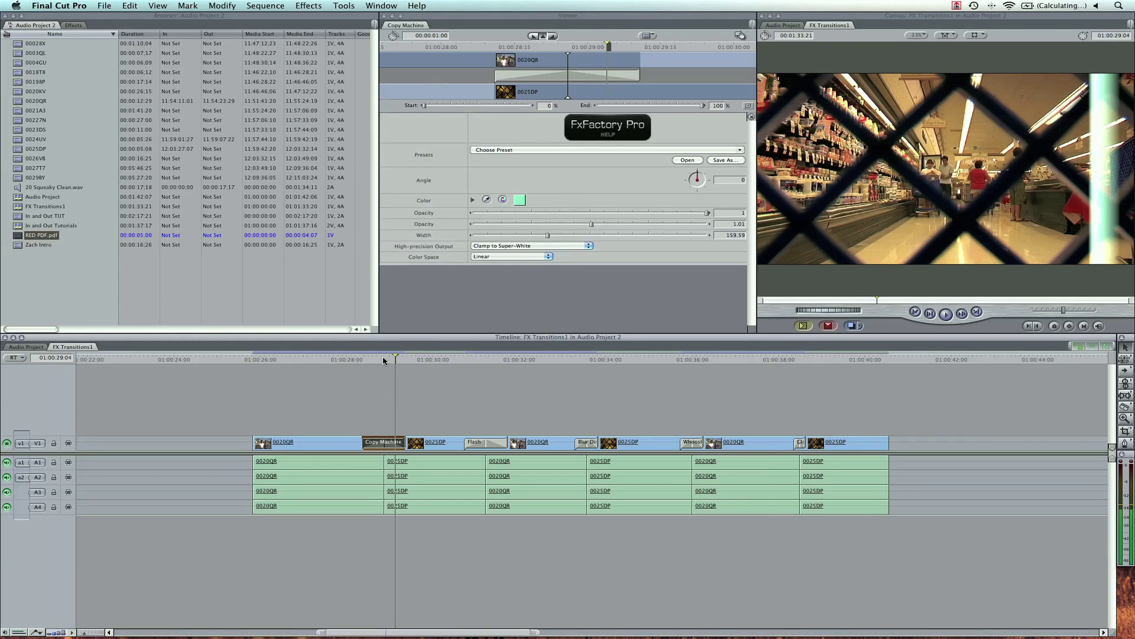
drag(373, 362, 383, 362)
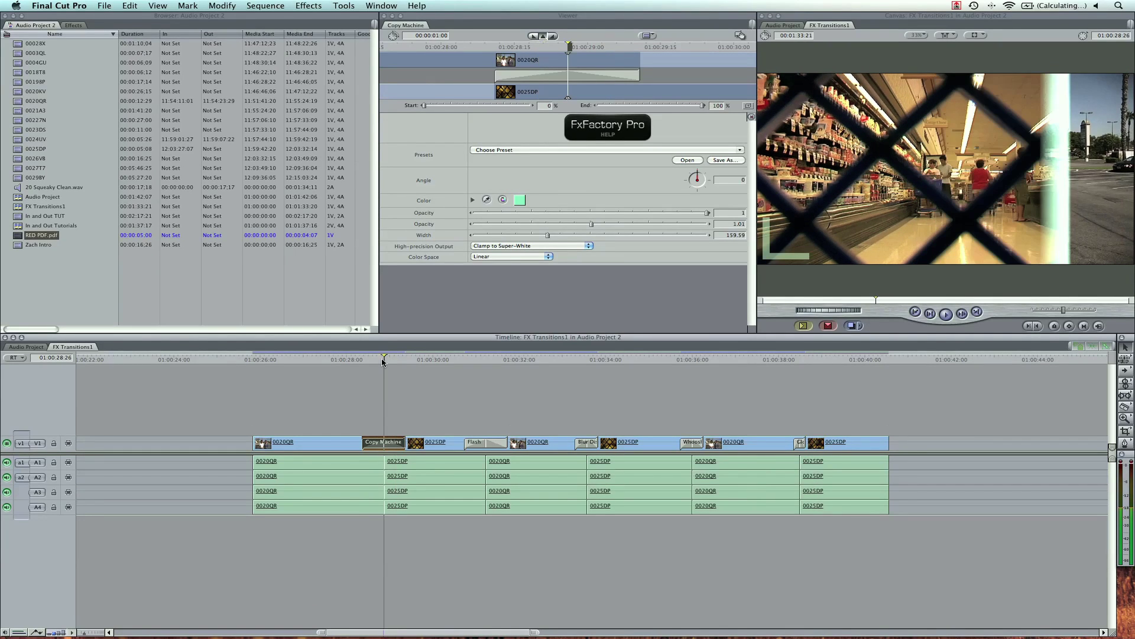
key(super+4)
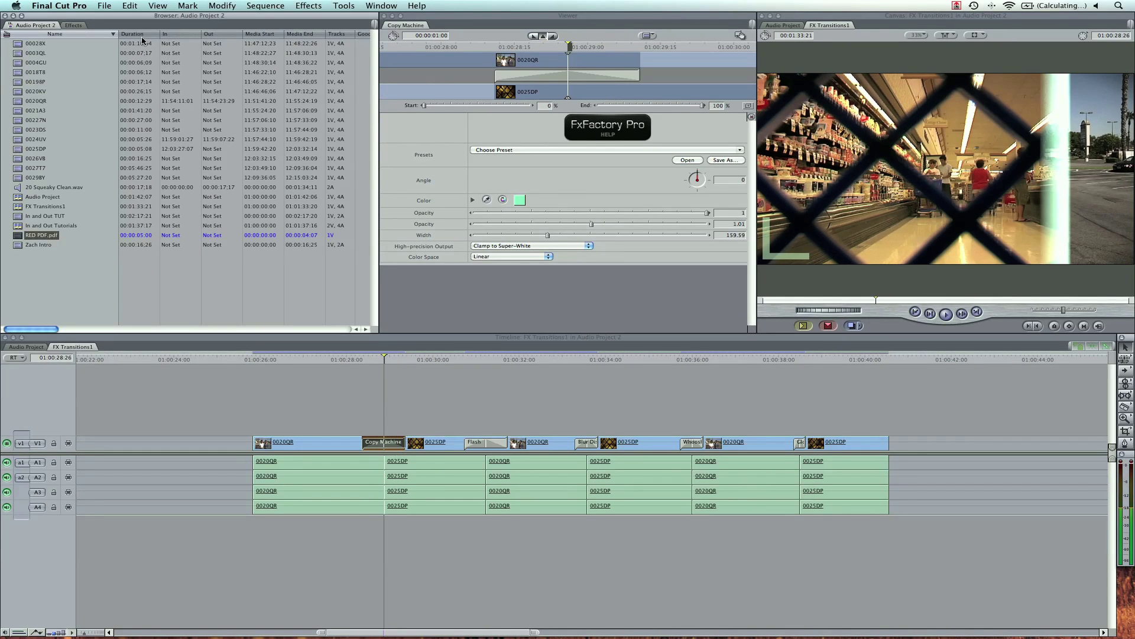
click(74, 26)
click(6, 159)
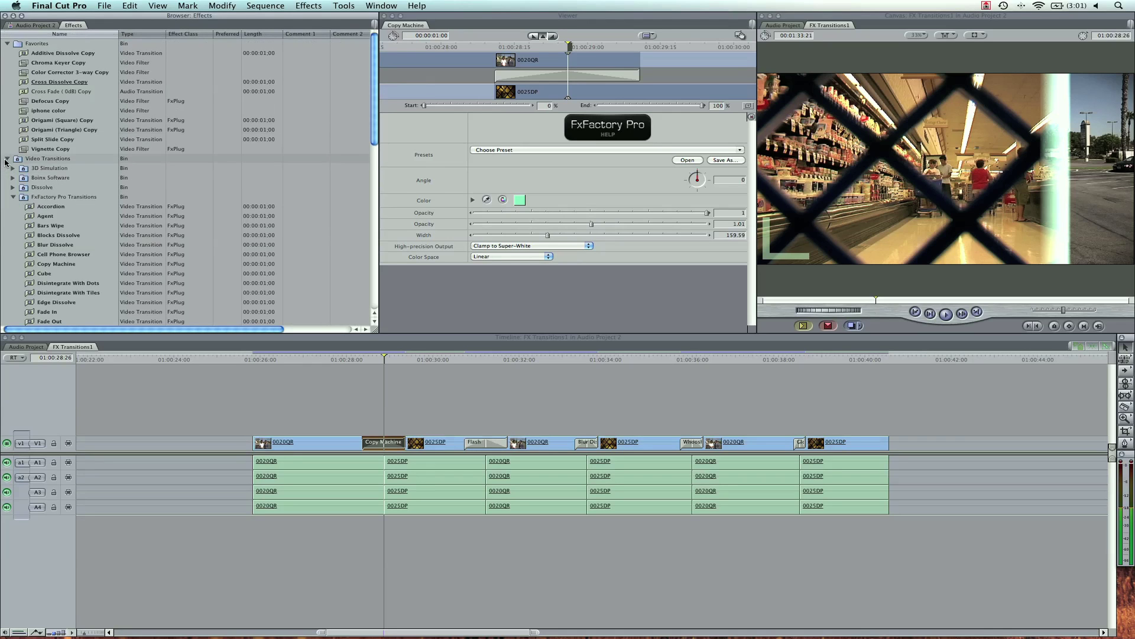
scroll(5, 162, down, 5)
click(23, 168)
click(27, 70)
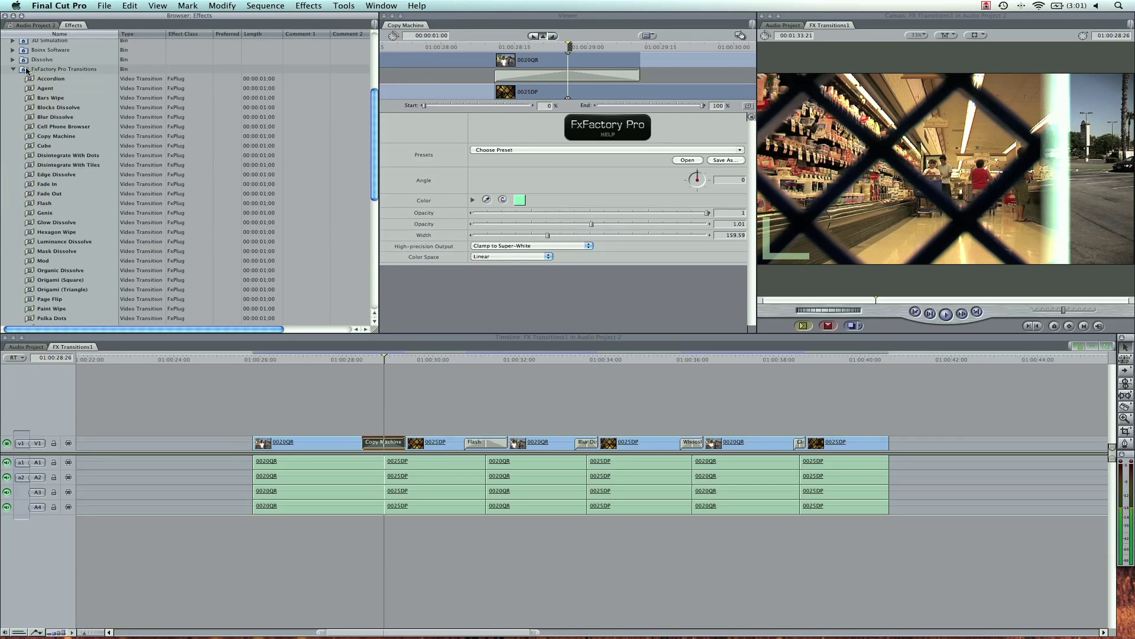
scroll(95, 113, down, 4)
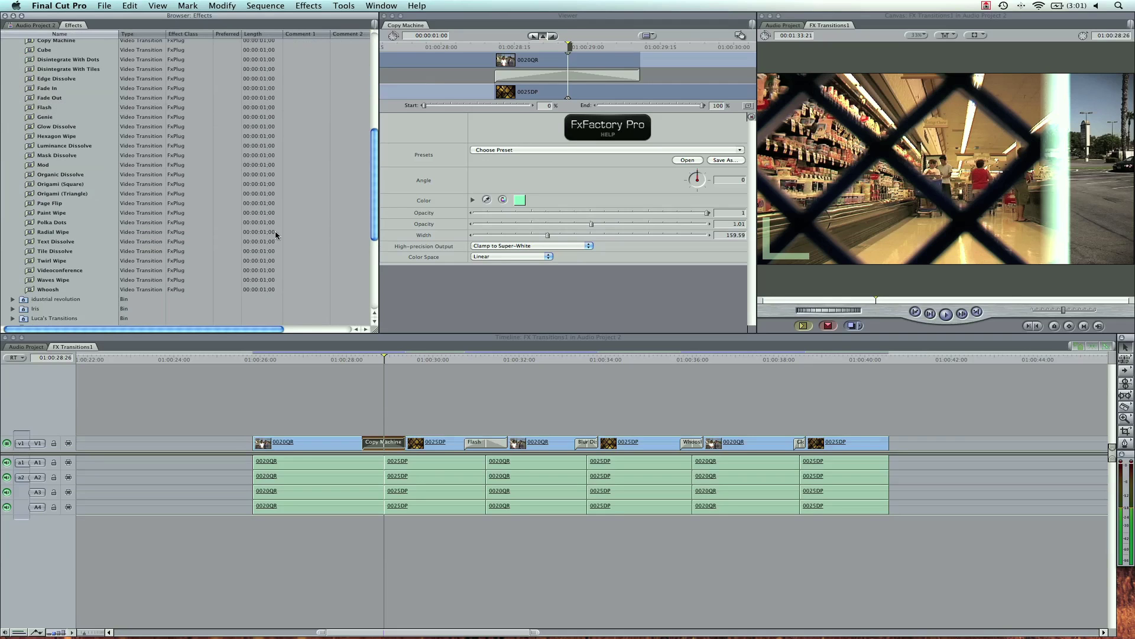
Try the Red Laser and Top Down Laser Scan presets, settling on Bottom Up Laser Scan
click(501, 151)
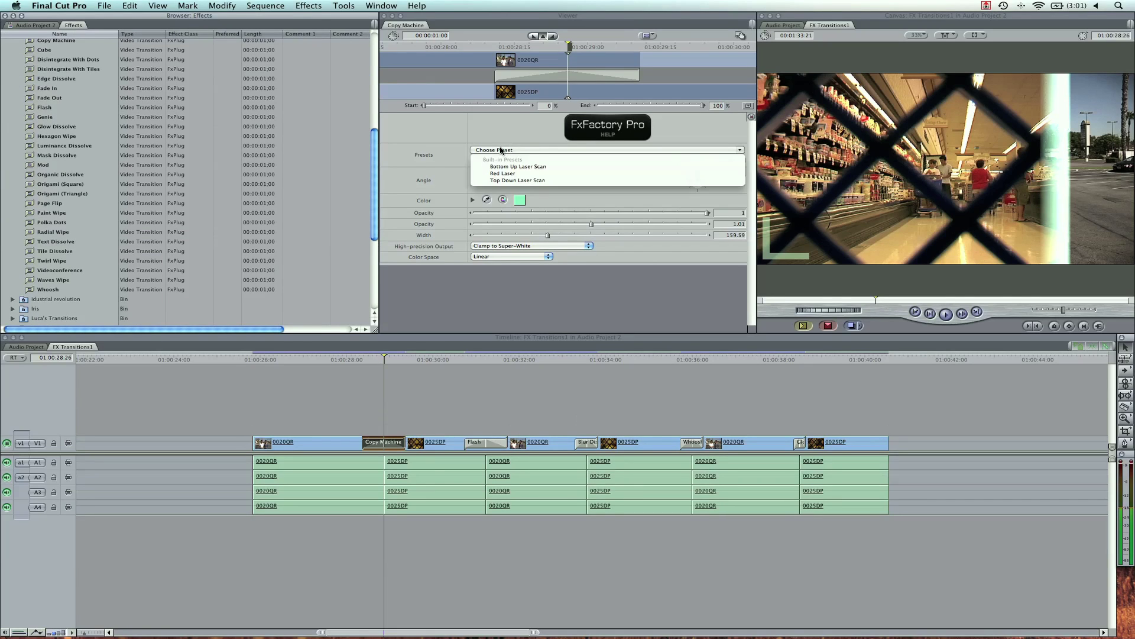
click(523, 167)
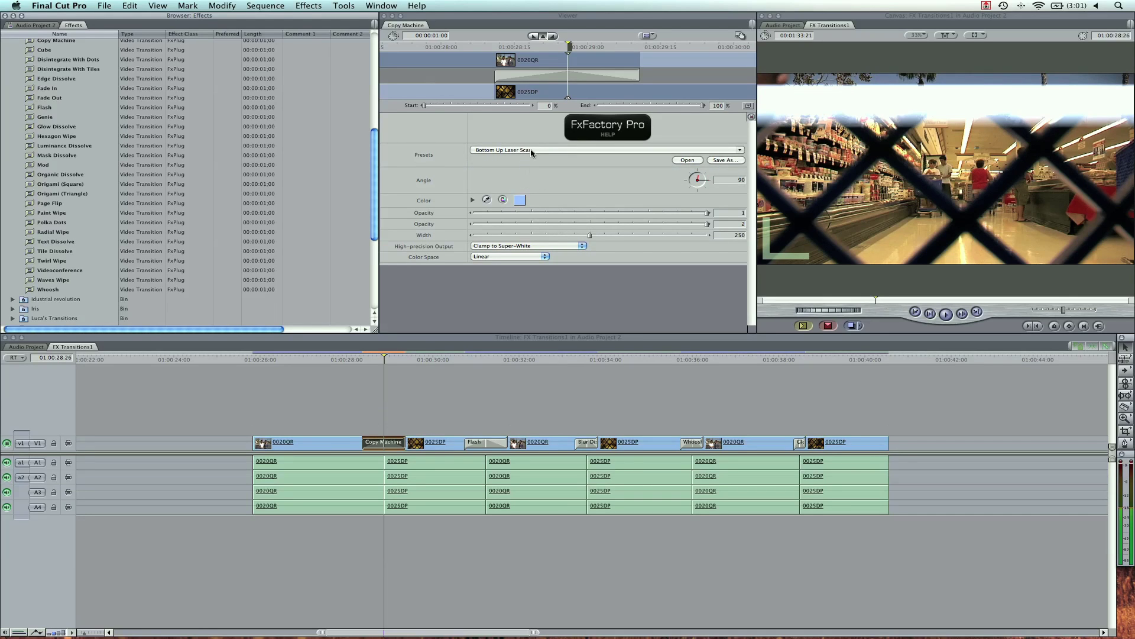
click(531, 152)
click(520, 173)
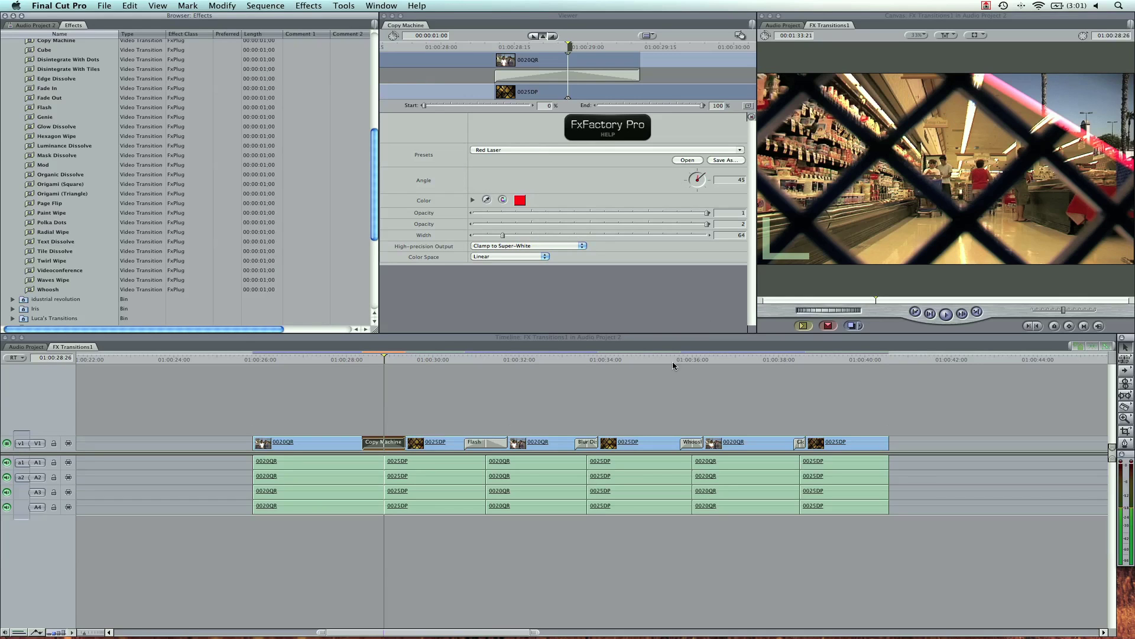
click(381, 365)
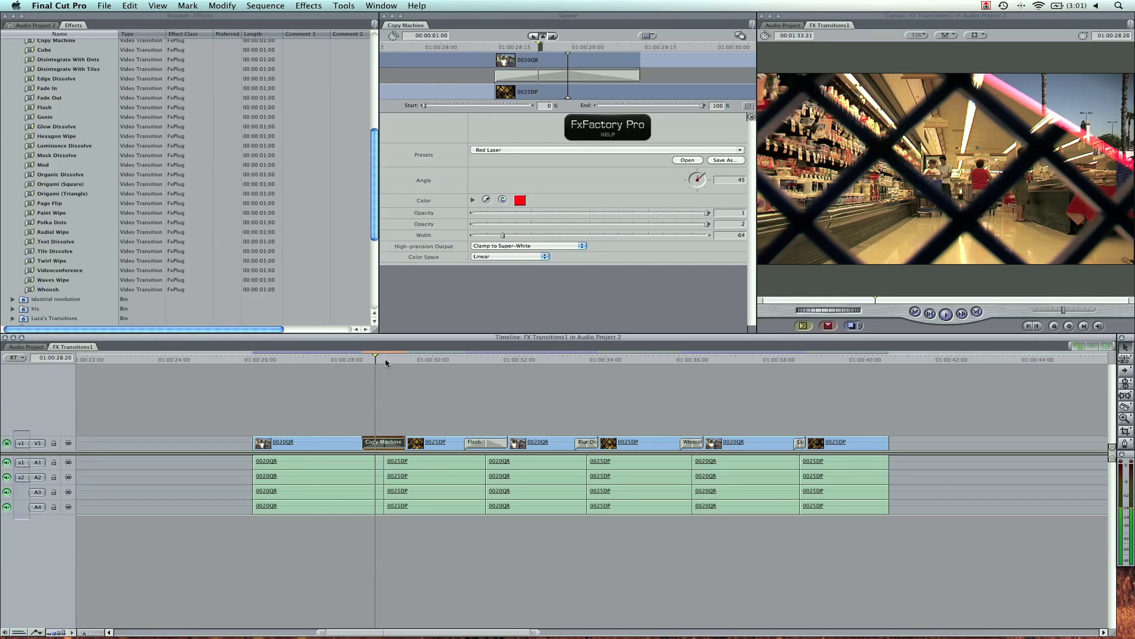
click(507, 151)
click(507, 181)
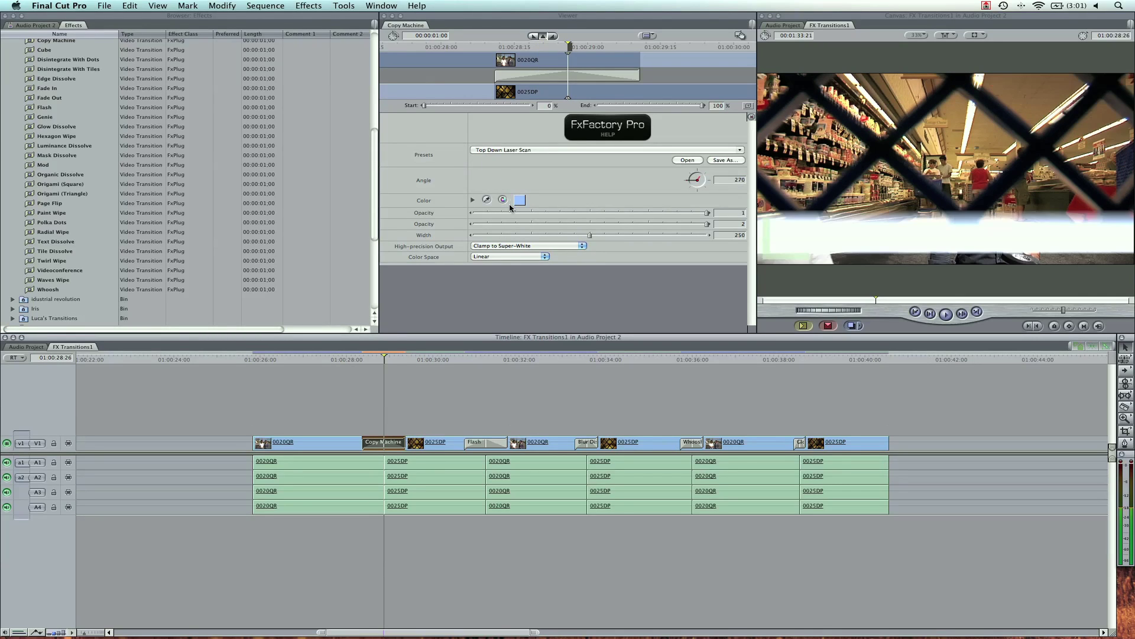
click(510, 207)
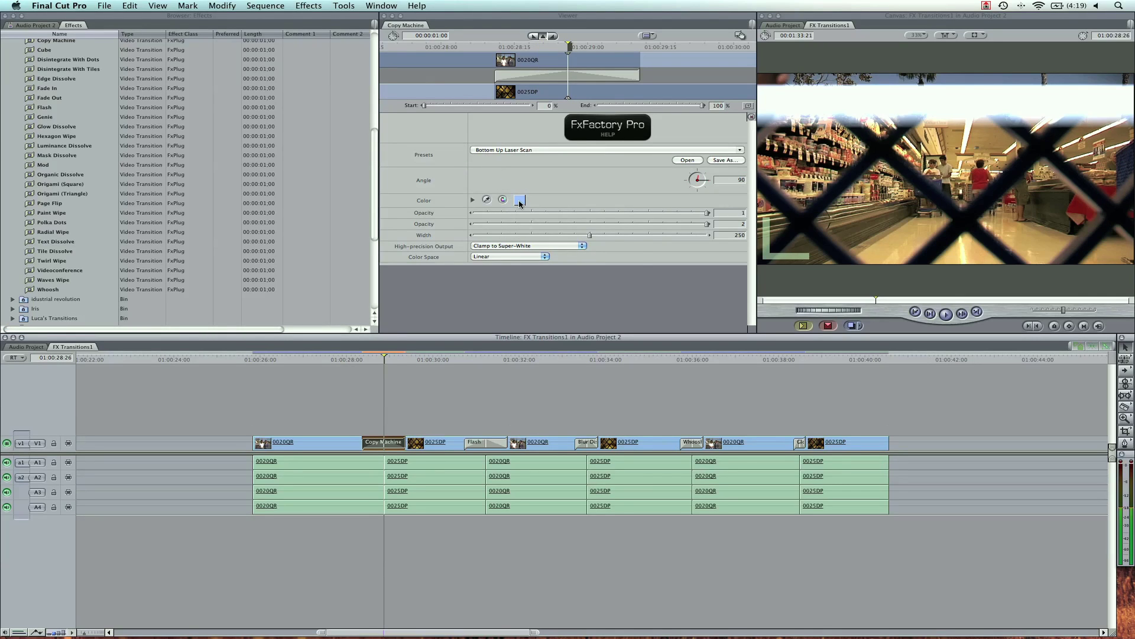
click(519, 203)
Turn the Copy Machine Angle to 180, change the laser from green to blue, and widen its band
drag(571, 222, 540, 200)
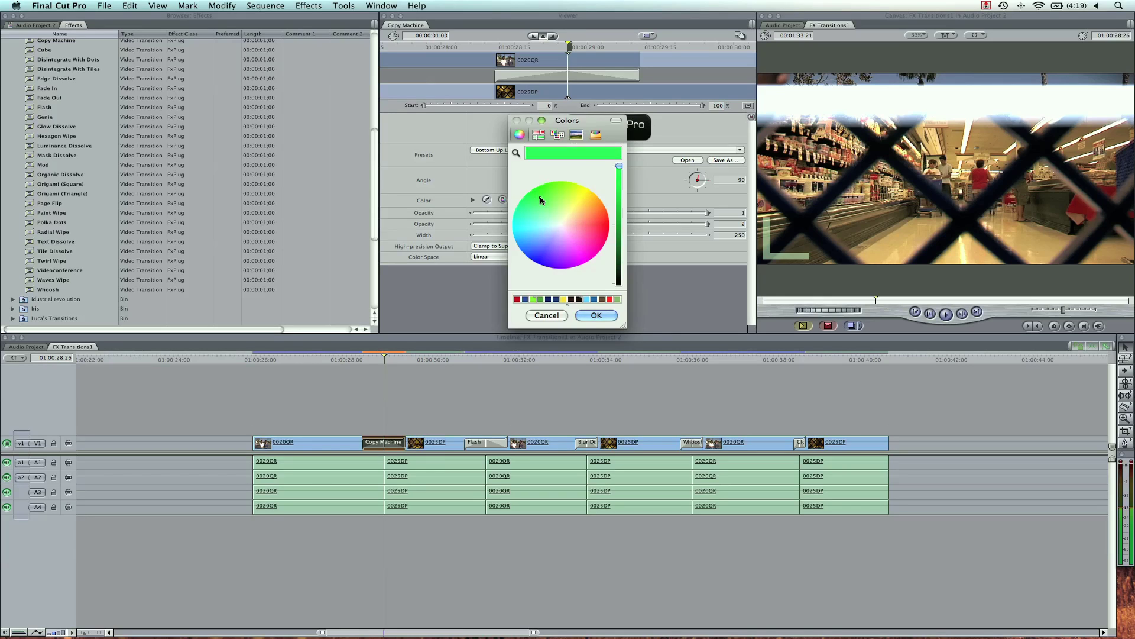
click(591, 316)
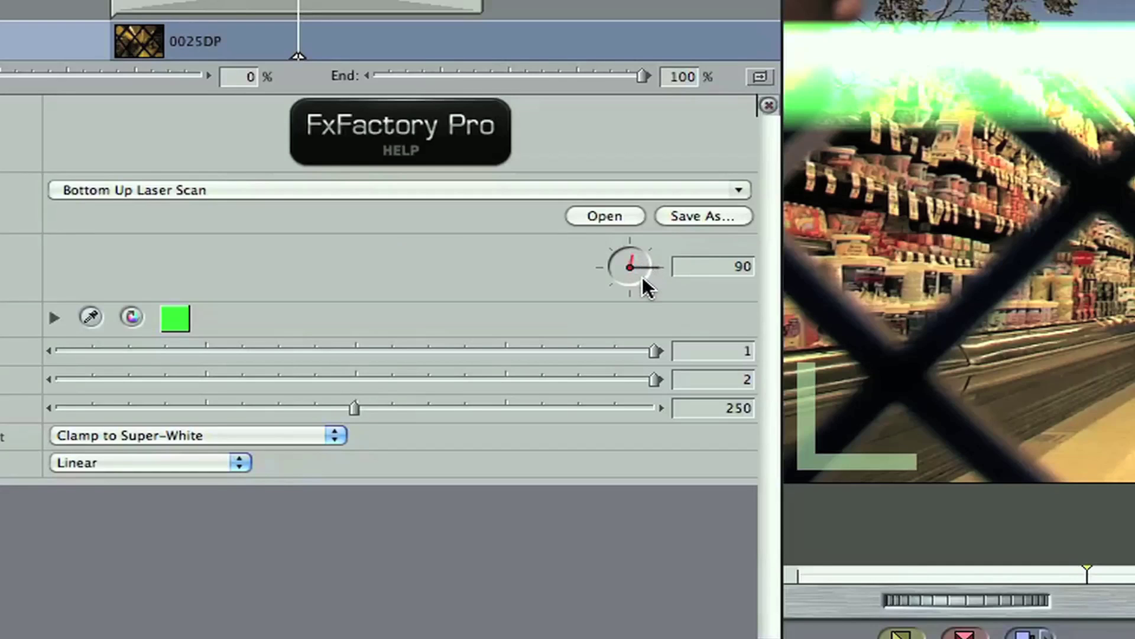
drag(643, 278, 631, 280)
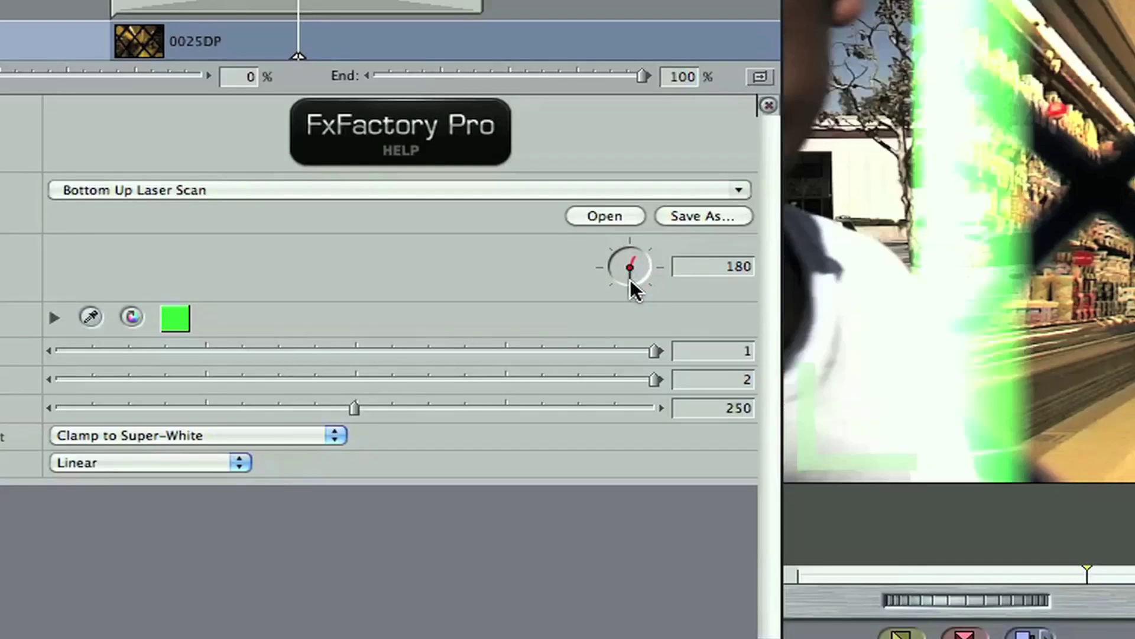
click(164, 317)
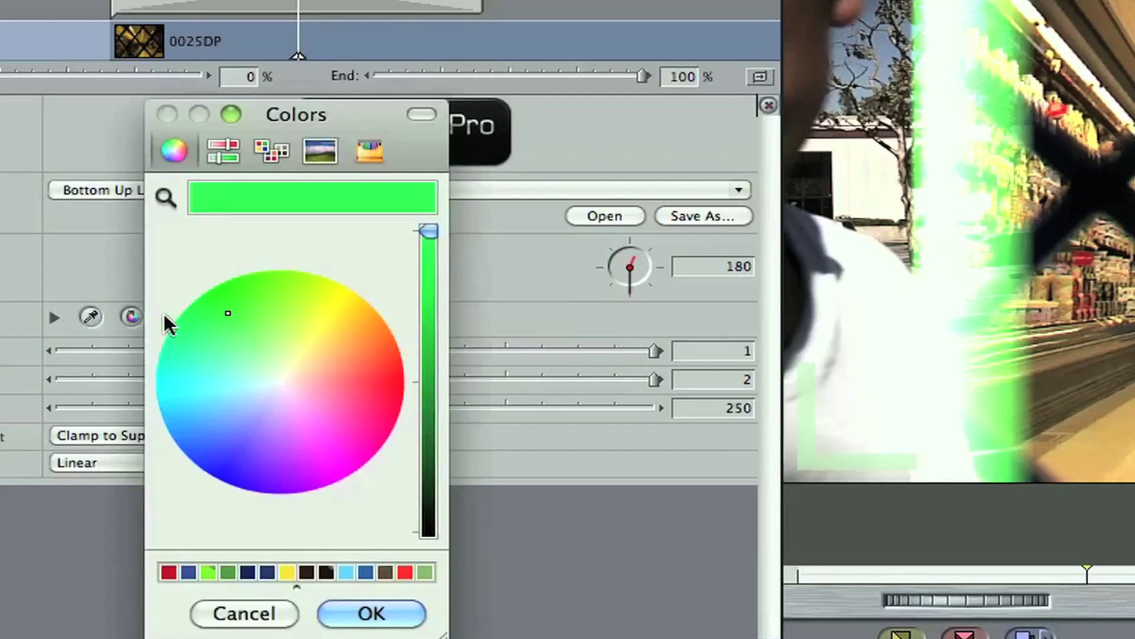
click(218, 446)
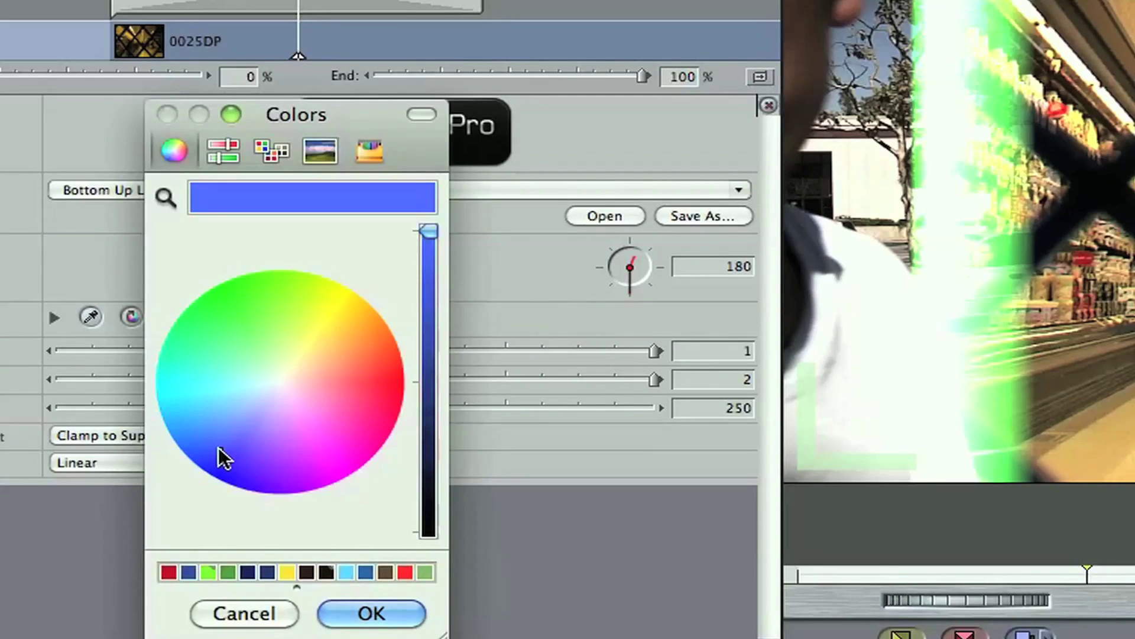
click(355, 616)
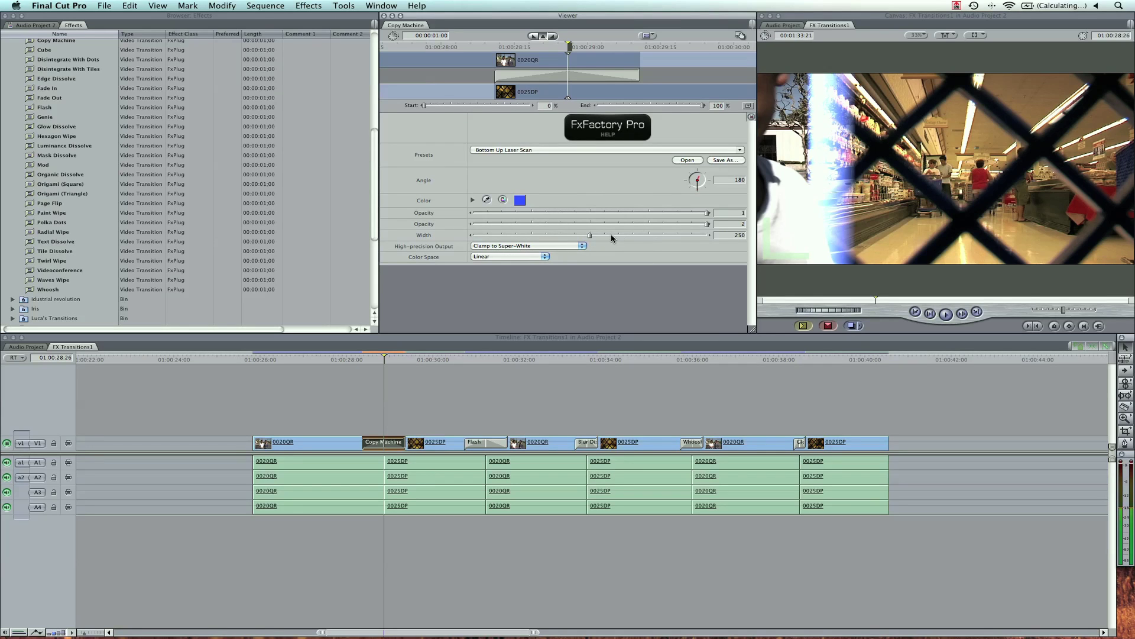
drag(612, 239, 619, 237)
Save the Copy Machine settings as the custom preset 'Blue lazer', then load the Flash transition
click(733, 161)
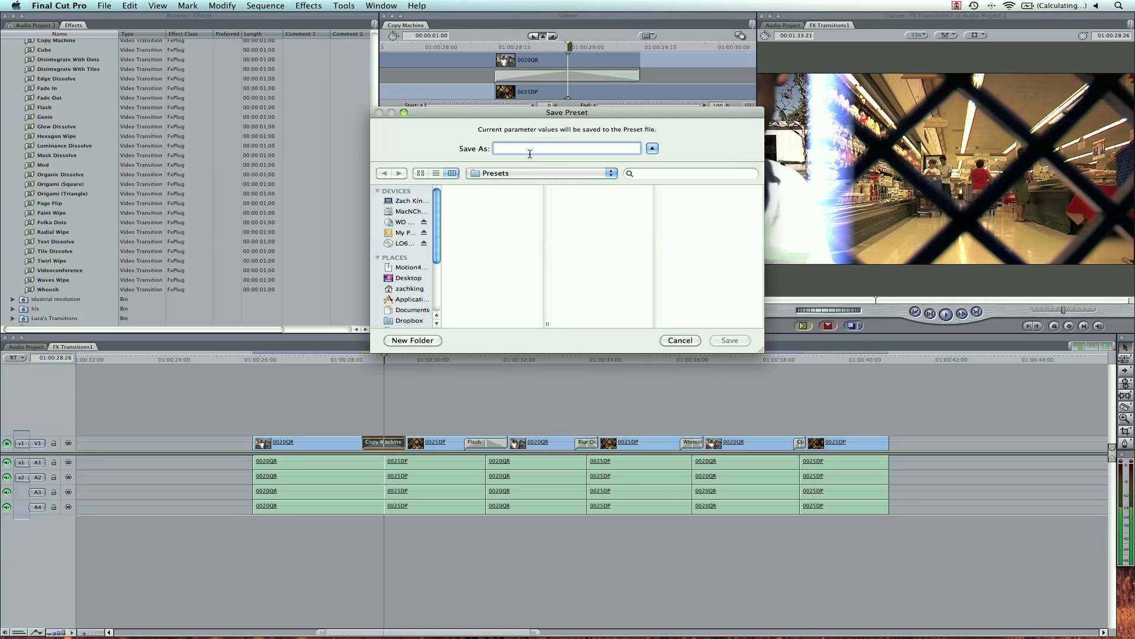
text(Blue lazer)
click(729, 339)
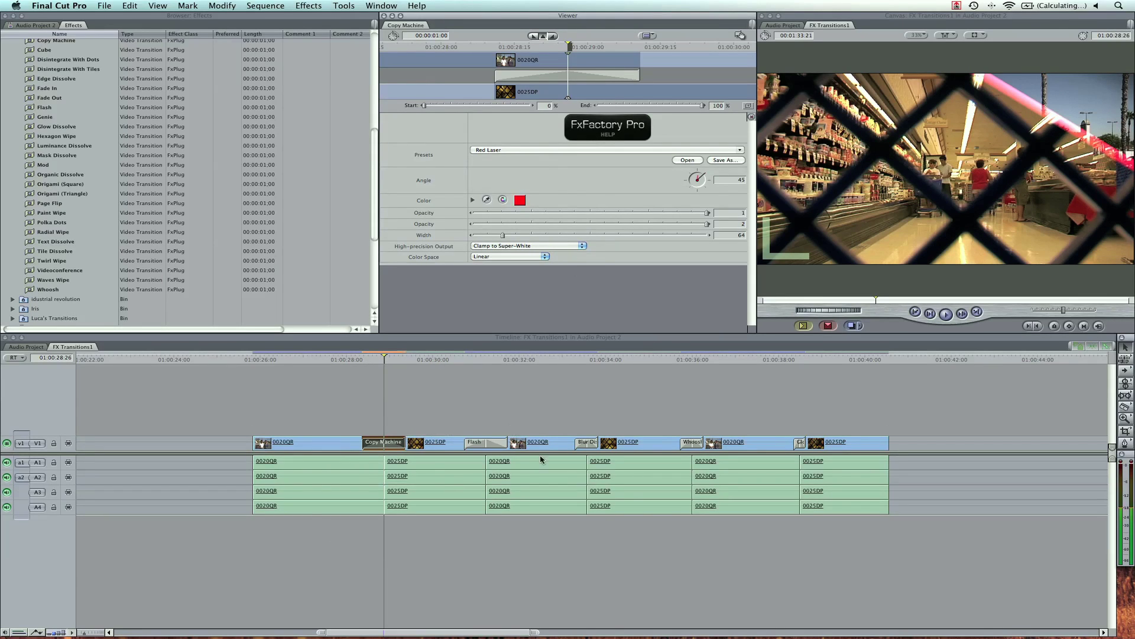
double_click(497, 442)
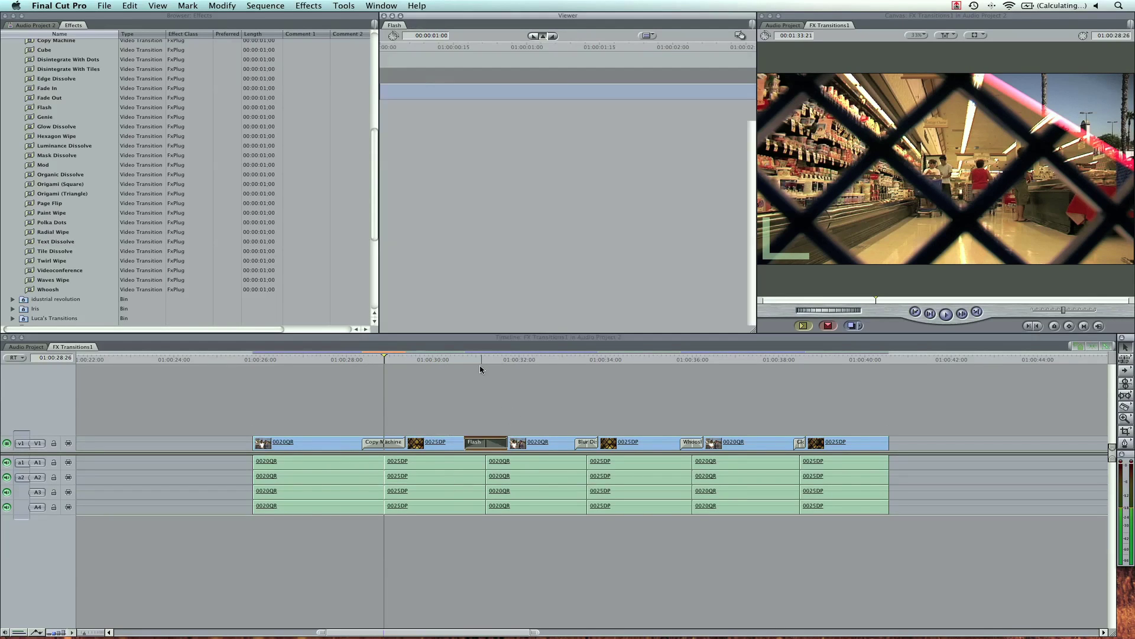
Tint the Flash transition blue and try its Green Light and Supernova presets
drag(466, 363, 486, 363)
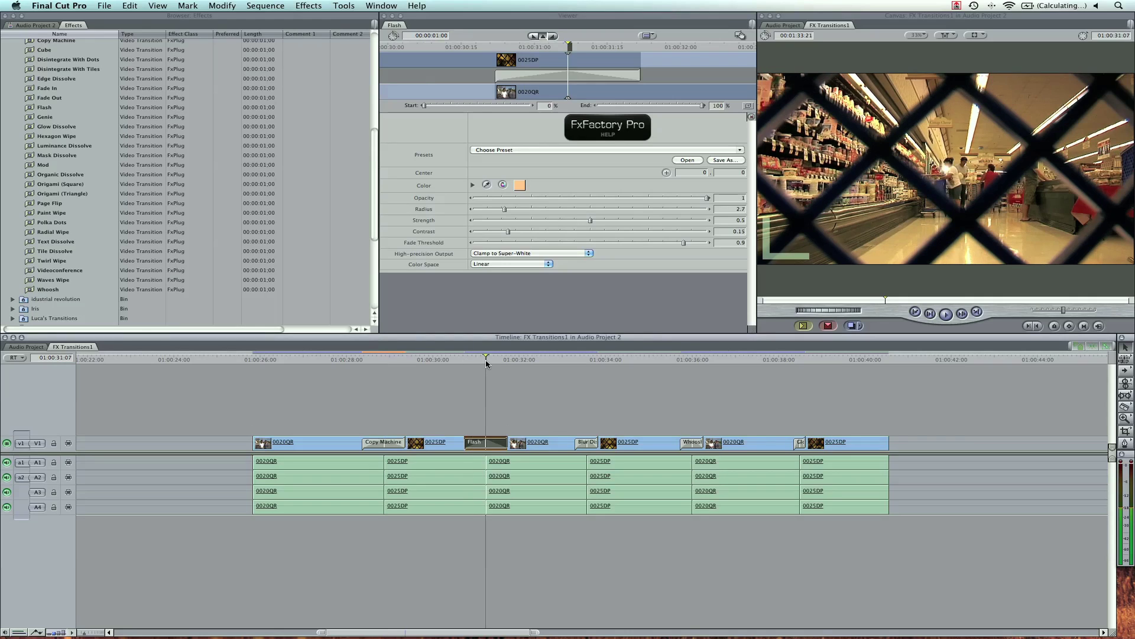
click(520, 186)
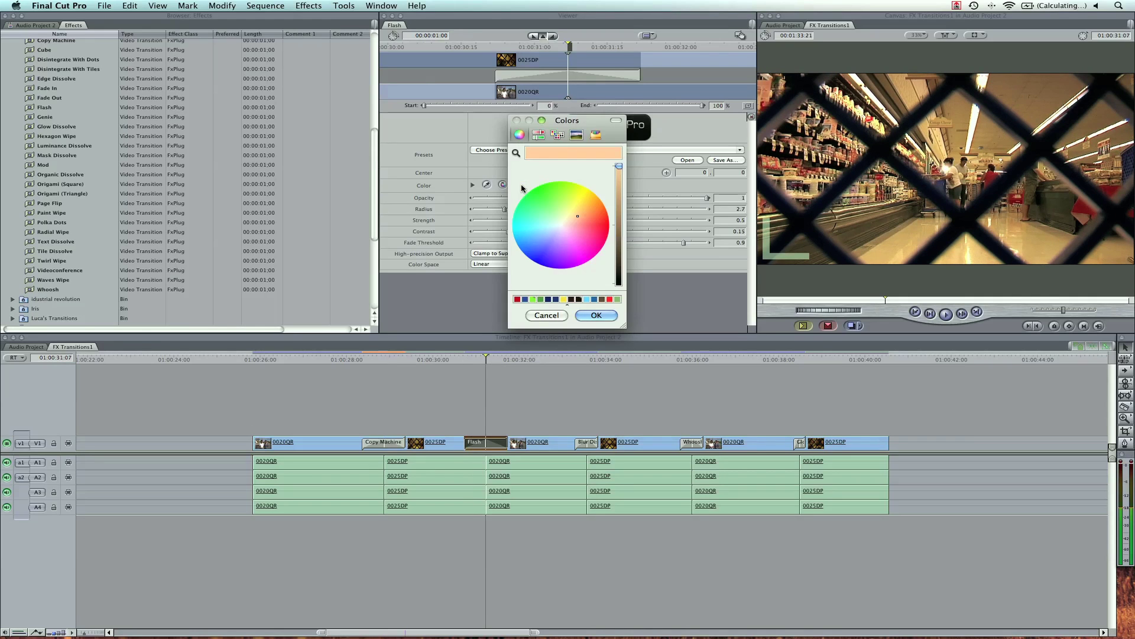
click(537, 253)
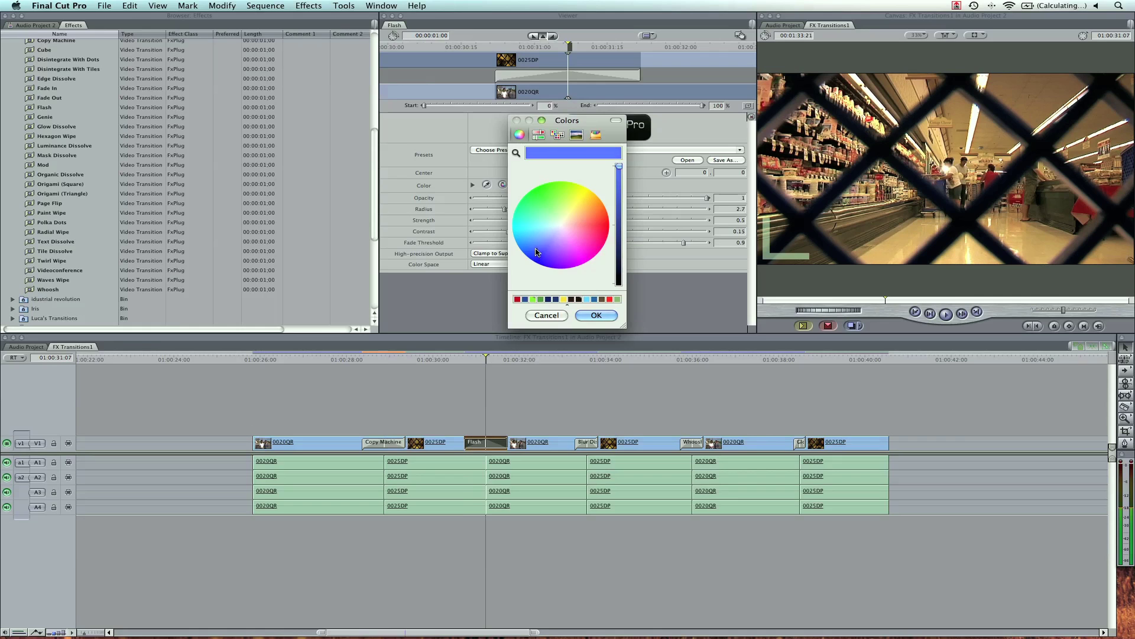
click(597, 315)
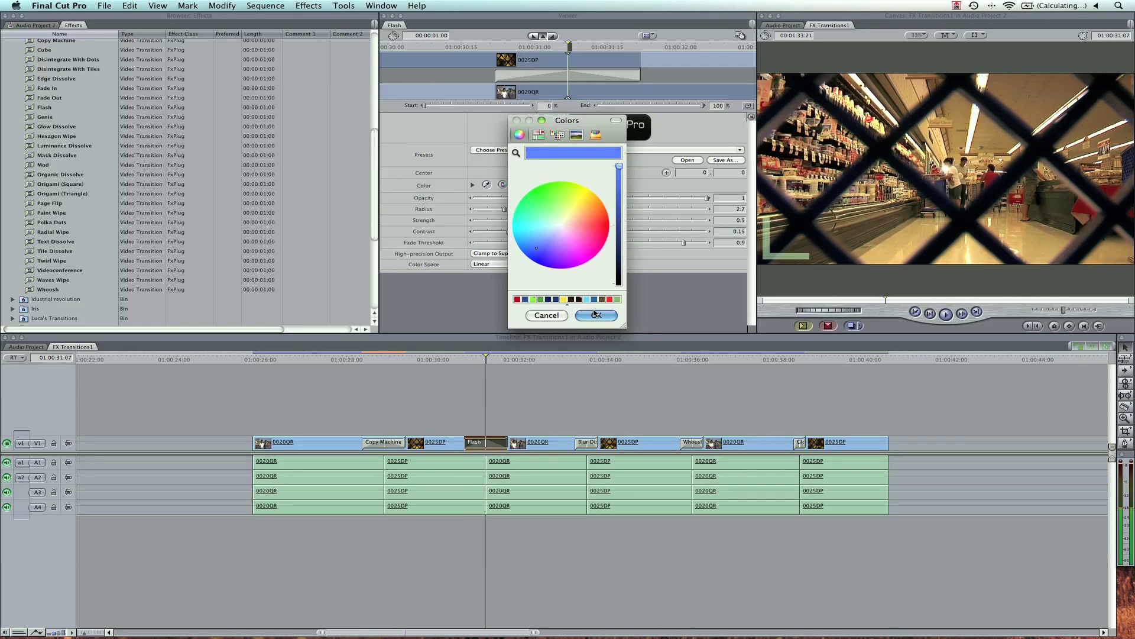
click(494, 360)
click(530, 151)
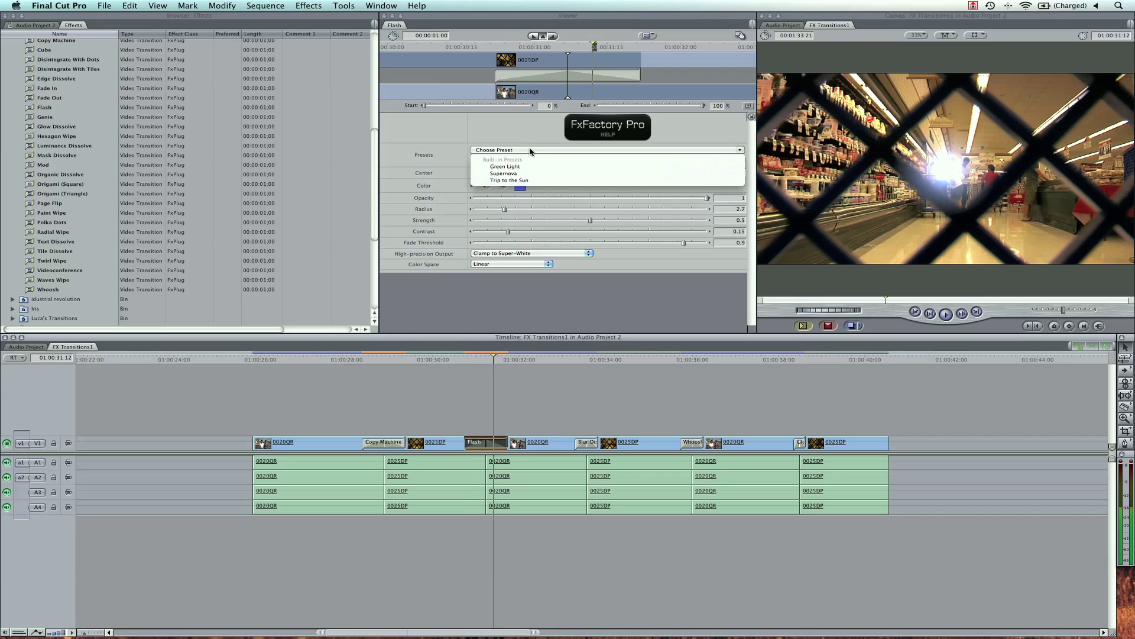
click(528, 168)
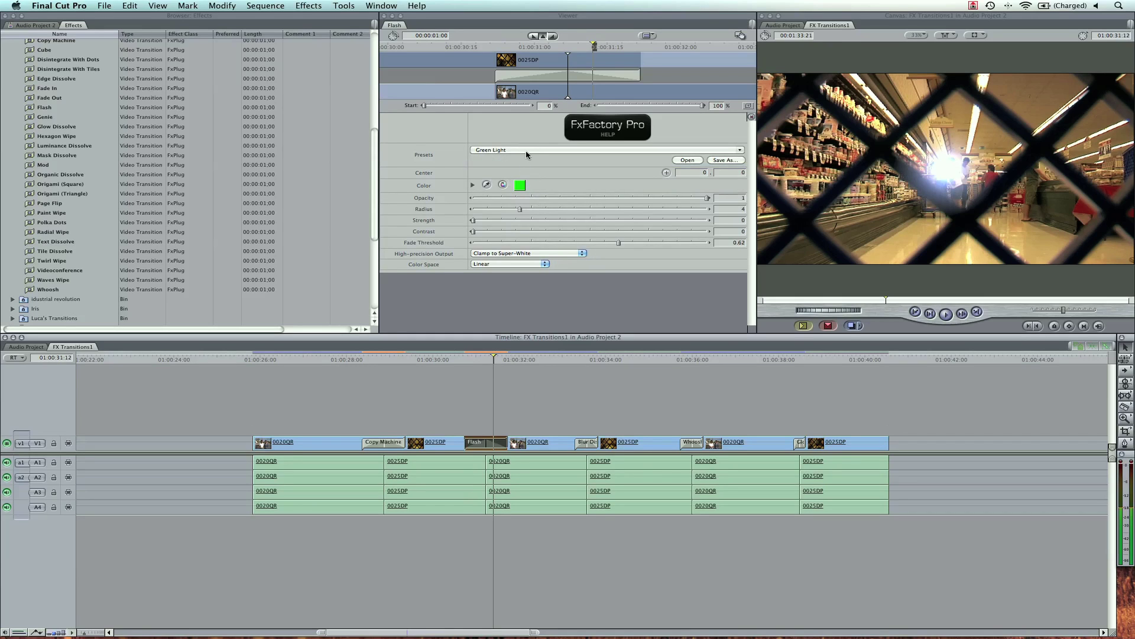
click(528, 150)
click(529, 173)
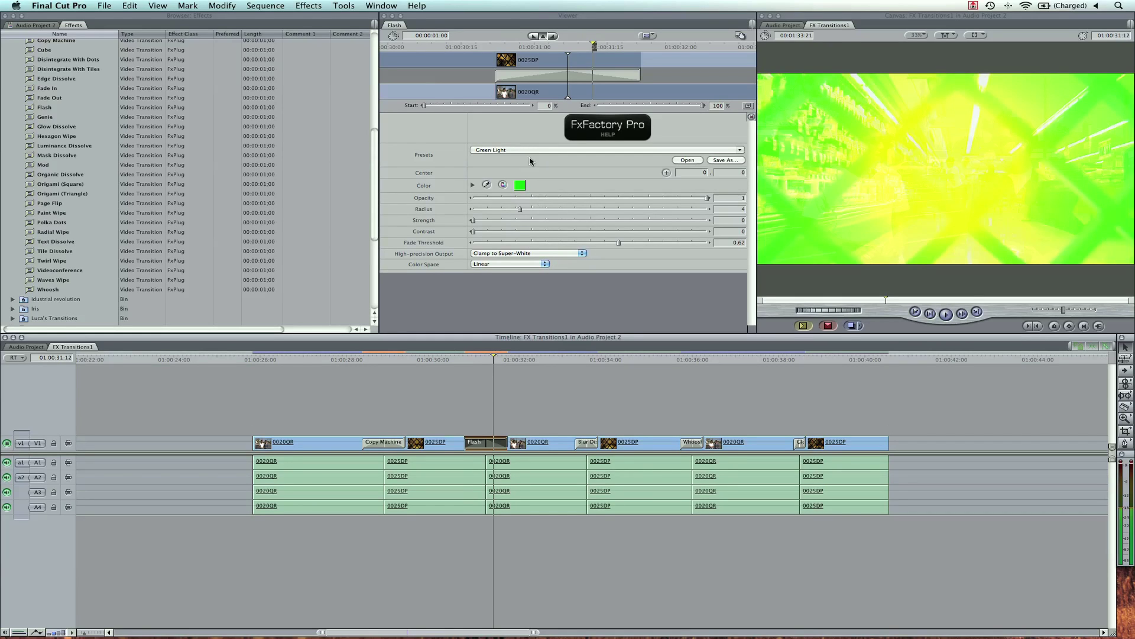
Change the Flash colour to yellow and apply the Trip to the Sun preset
click(518, 186)
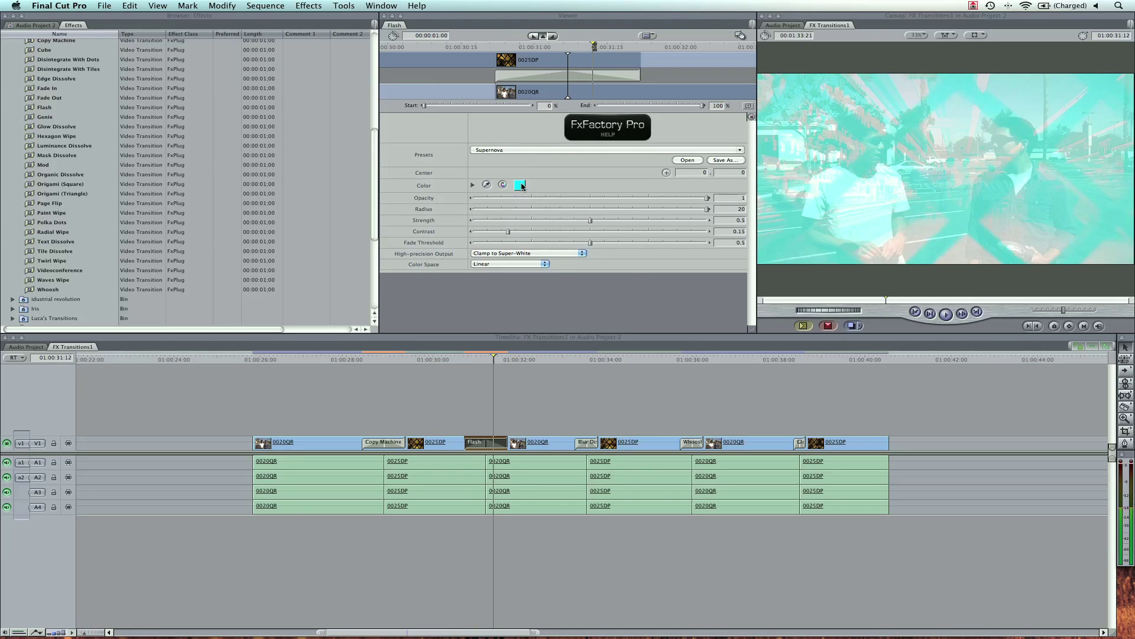
click(577, 201)
click(592, 314)
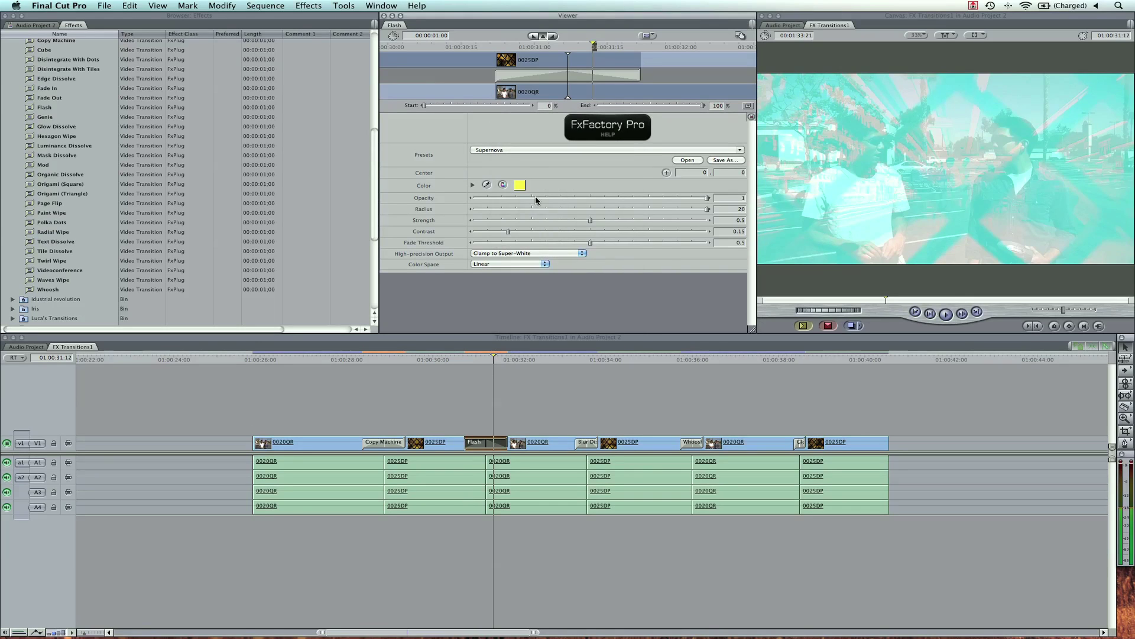
click(521, 150)
click(514, 183)
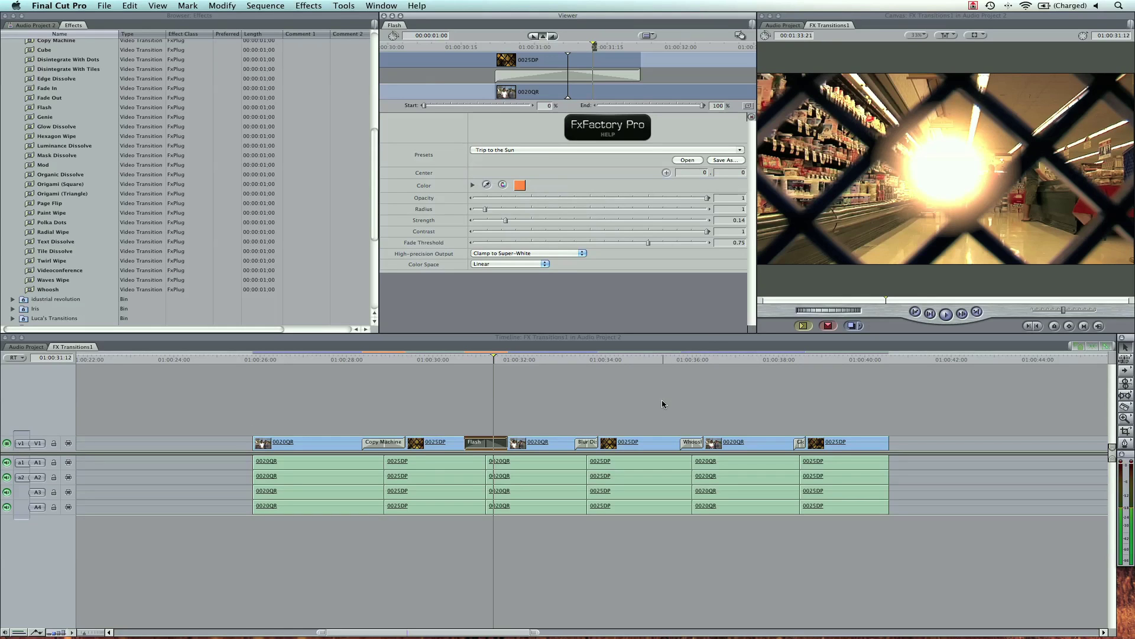
click(589, 362)
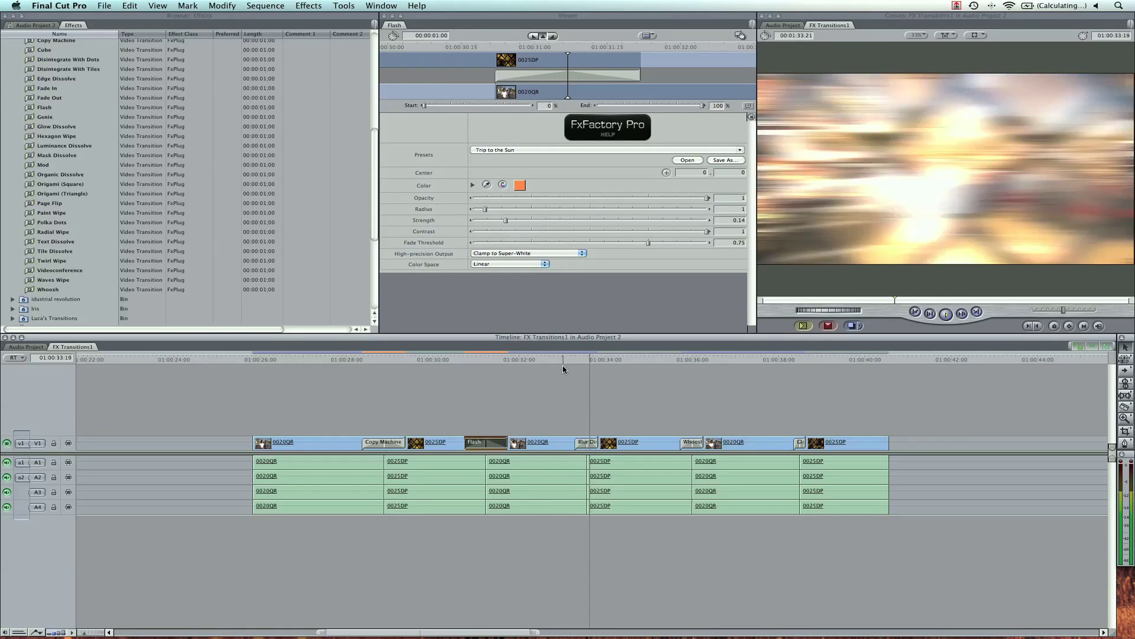
Play the sequence through the Blur Dissolve and park the playhead at the Glow Dissolve
click(572, 359)
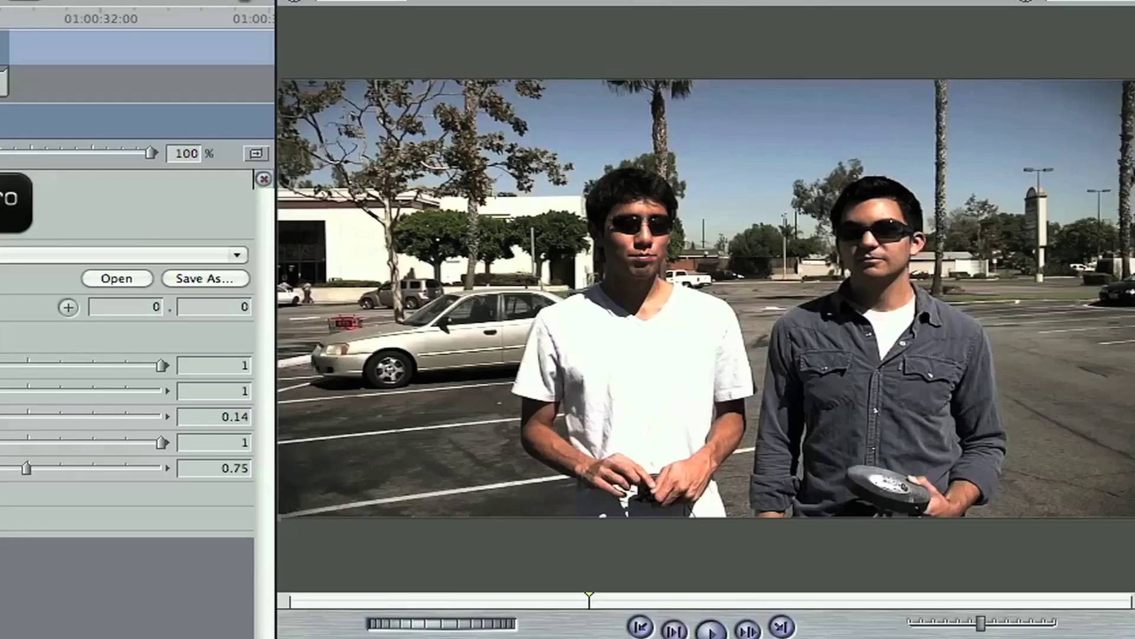
key(space)
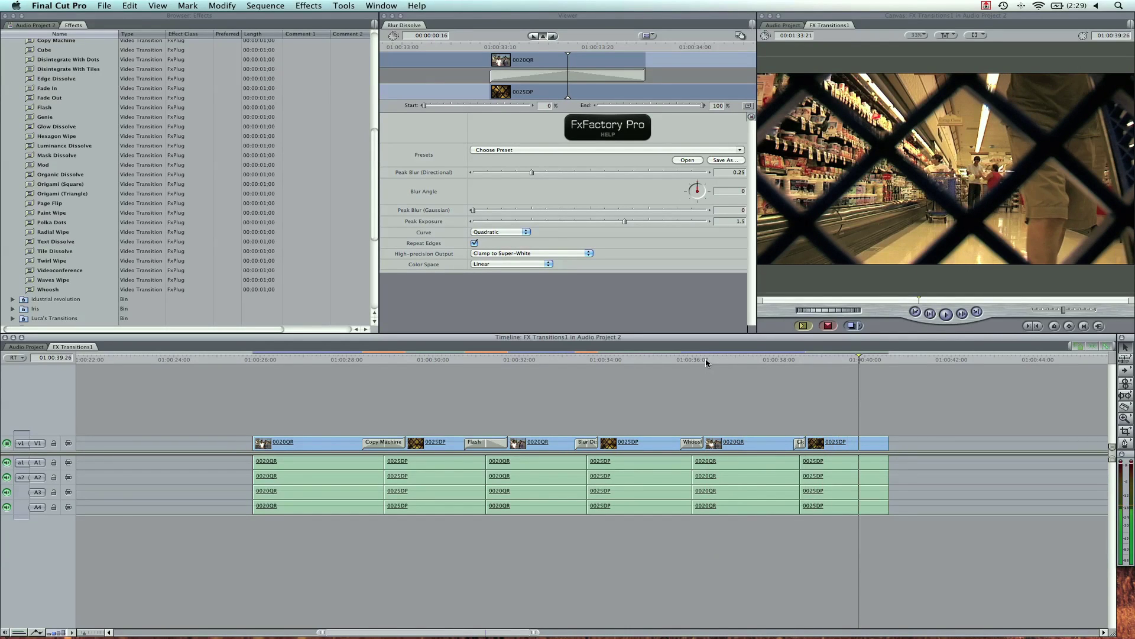
click(793, 360)
Apply the High-Tech Blue preset to the Glow Dissolve (Radius 16, Strength 0.23, Saturation 0.72)
double_click(799, 444)
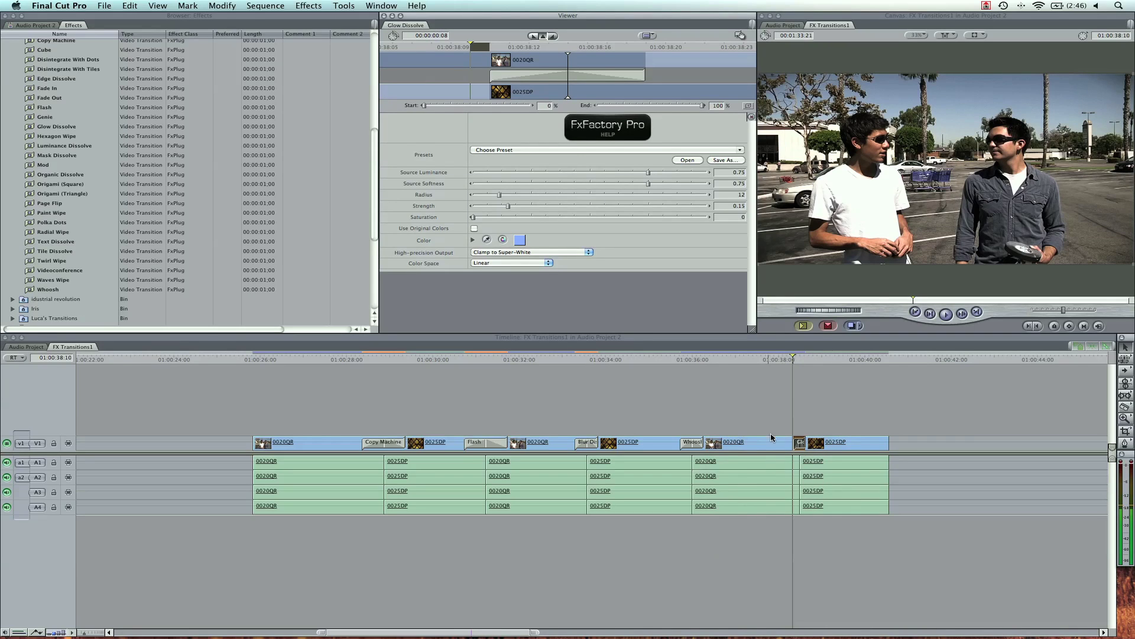
click(564, 151)
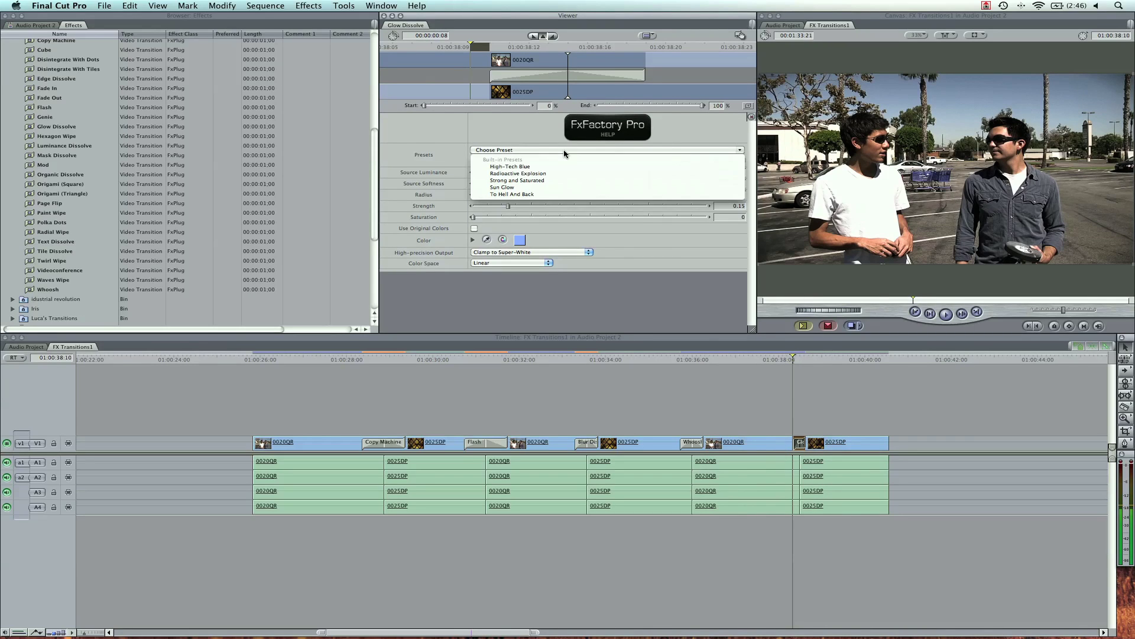
click(539, 168)
click(798, 359)
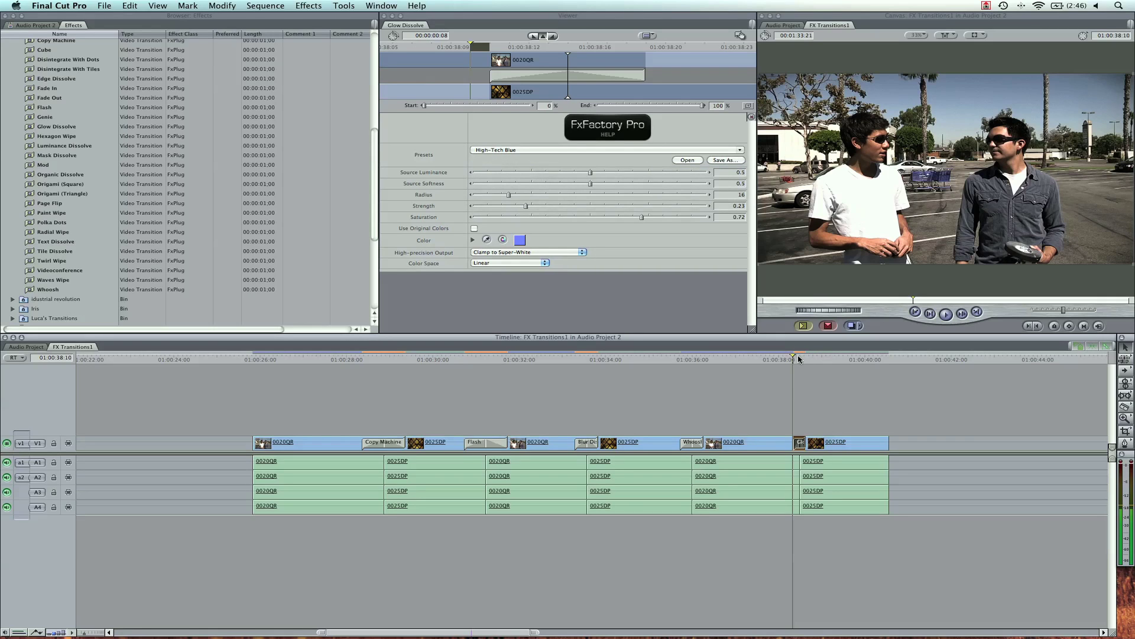
click(799, 359)
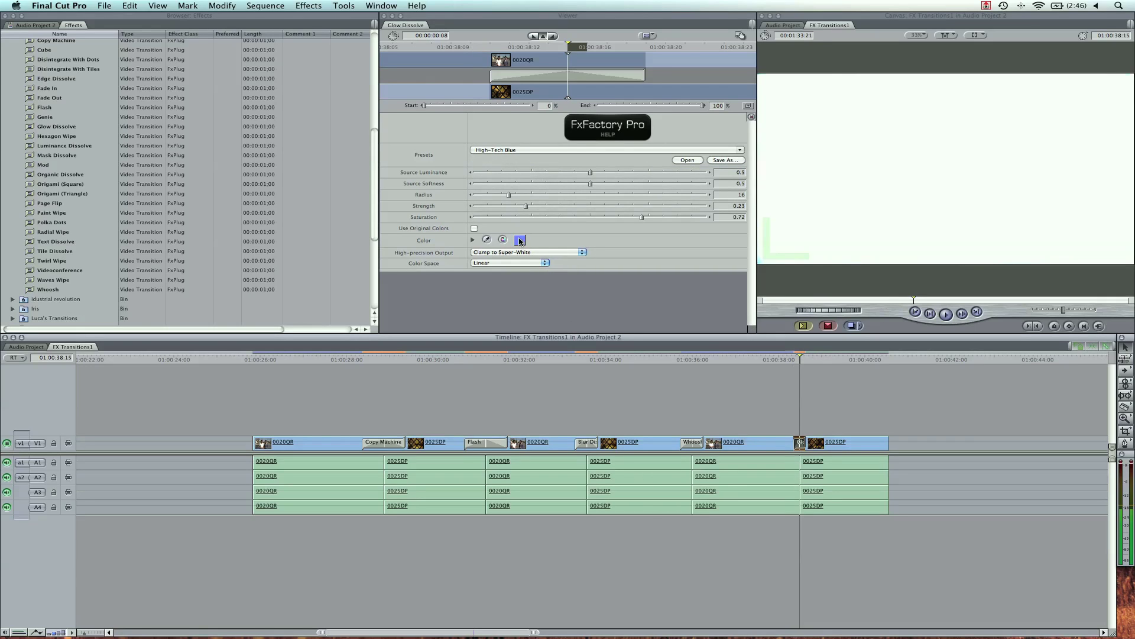
Lower the glow Strength to 0.1 and Saturation to 0.53
click(800, 360)
click(803, 359)
click(517, 206)
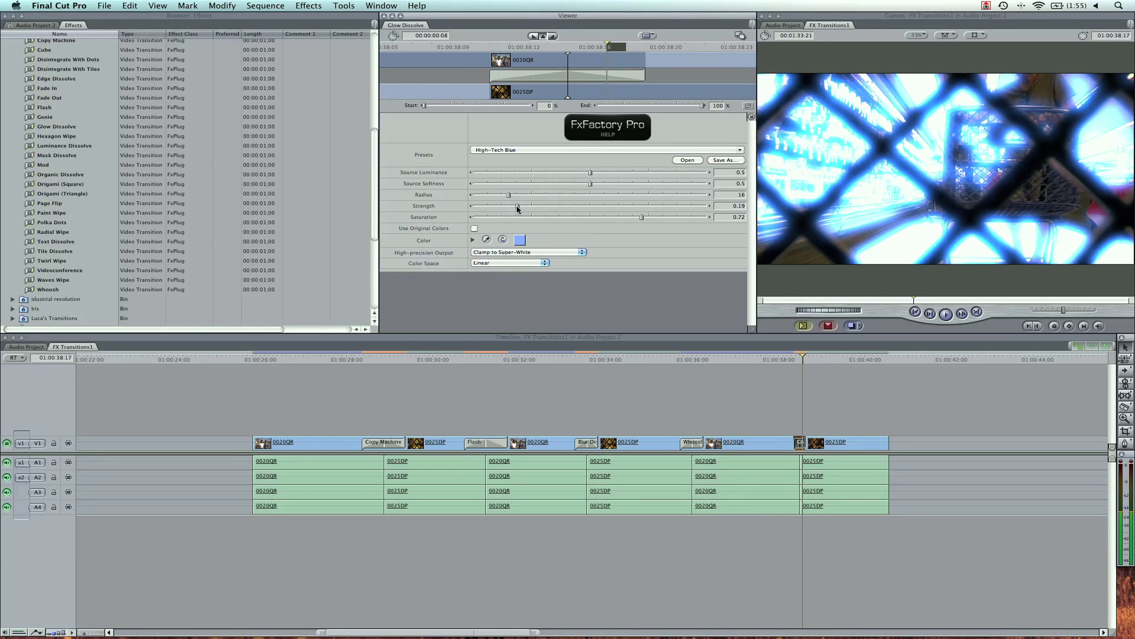
drag(517, 207, 496, 207)
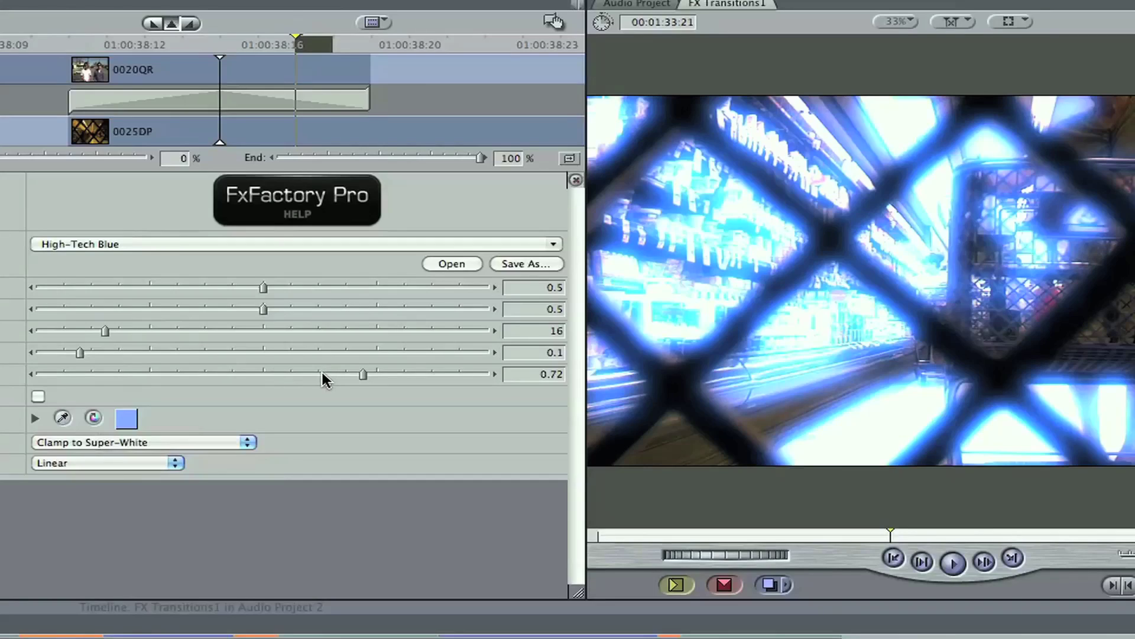
click(621, 218)
click(309, 373)
click(287, 374)
drag(287, 374, 276, 374)
Set Source Luminance to 0.69, Source Softness to 0.3 and the glow Radius to 36
click(325, 287)
drag(326, 288, 348, 287)
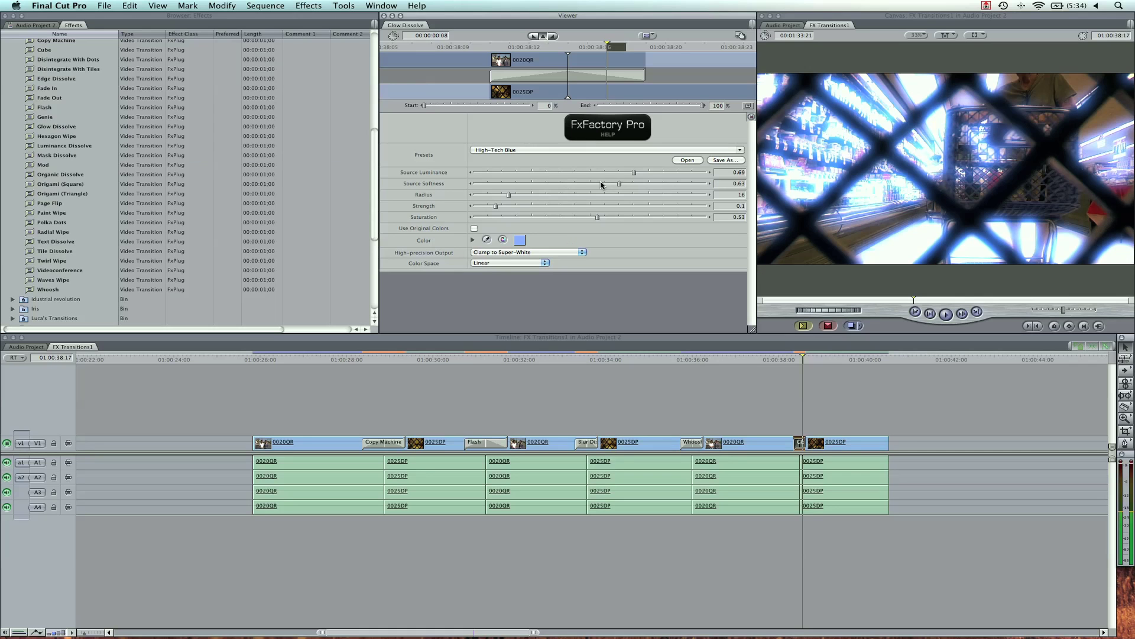
drag(278, 309, 161, 314)
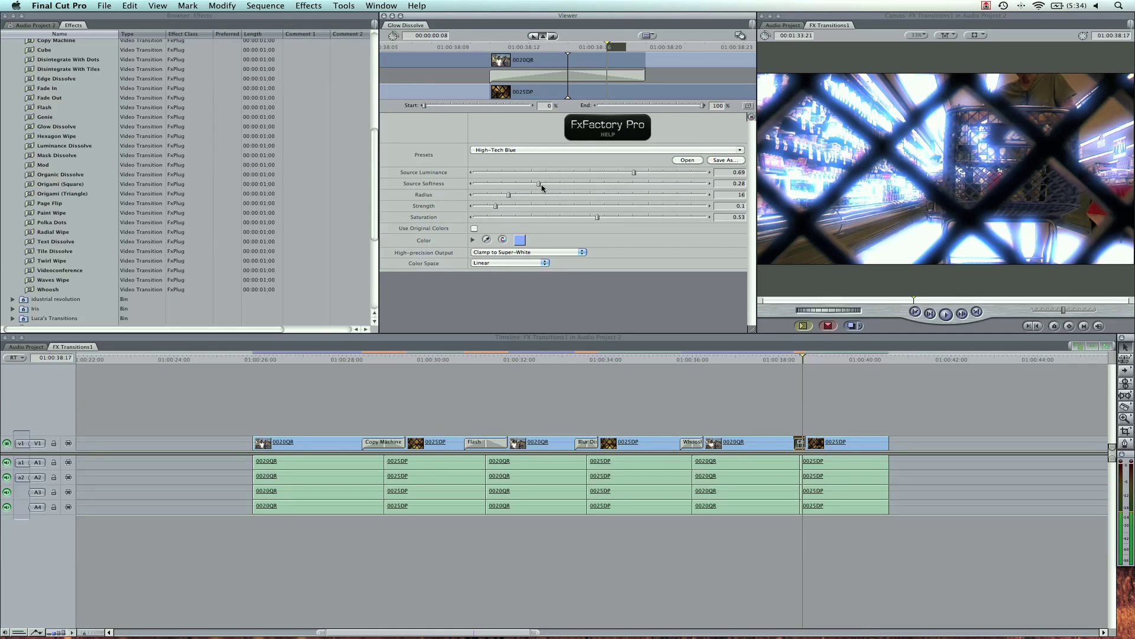
drag(539, 185, 628, 195)
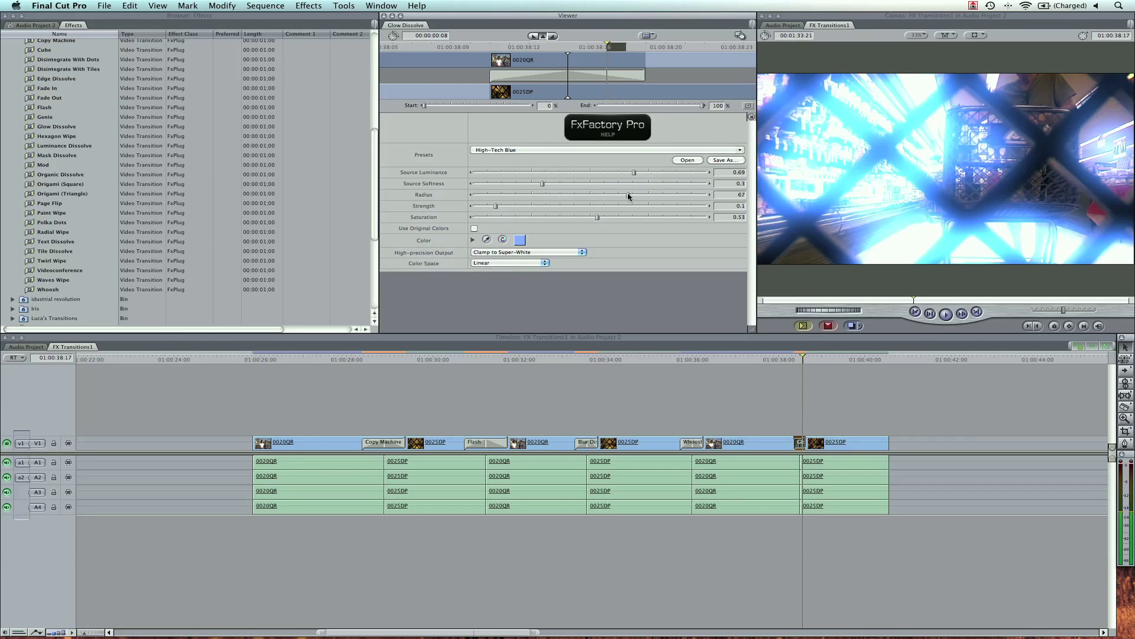
click(555, 196)
key(Left)
key(Left)
key(Left)
key(Left)
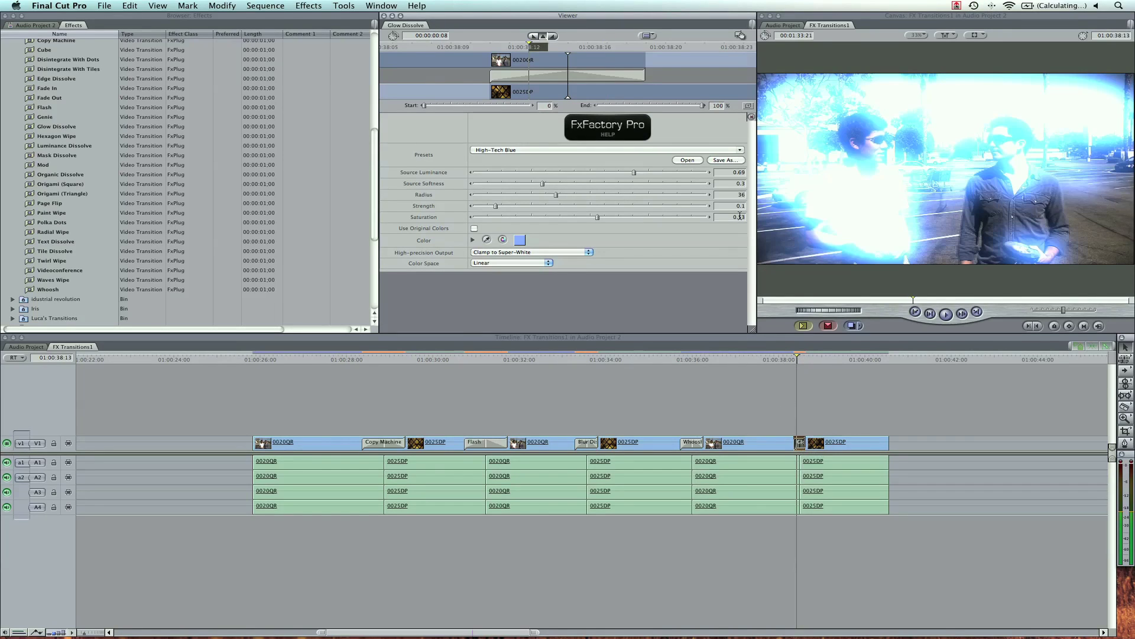
Enable Use Original Colors on the Glow Dissolve and preview the transition
click(474, 229)
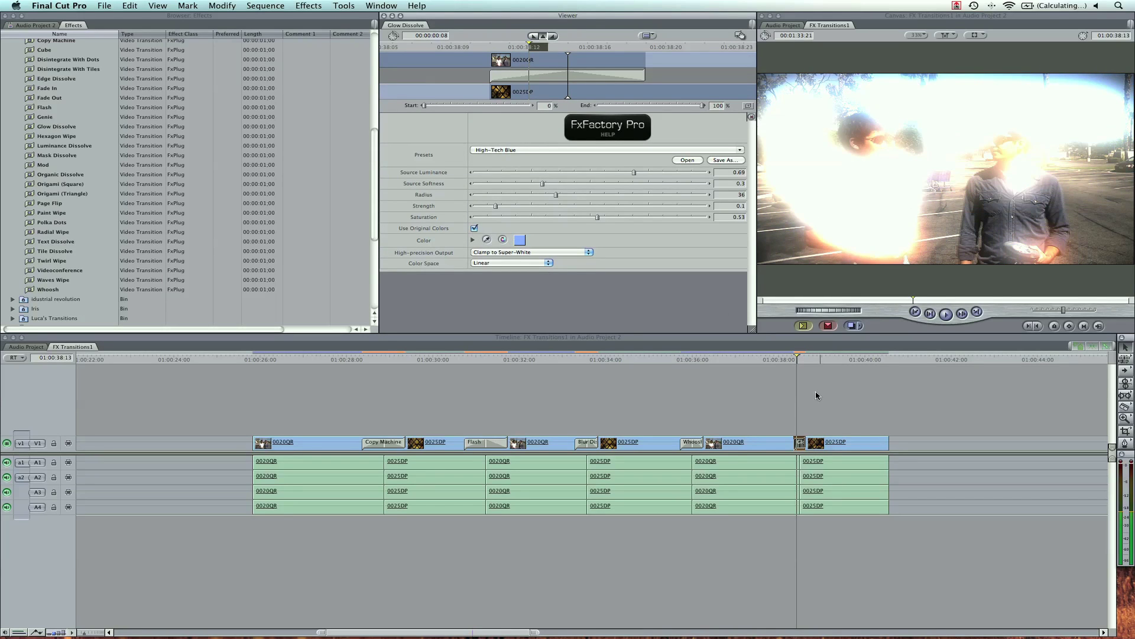
click(790, 359)
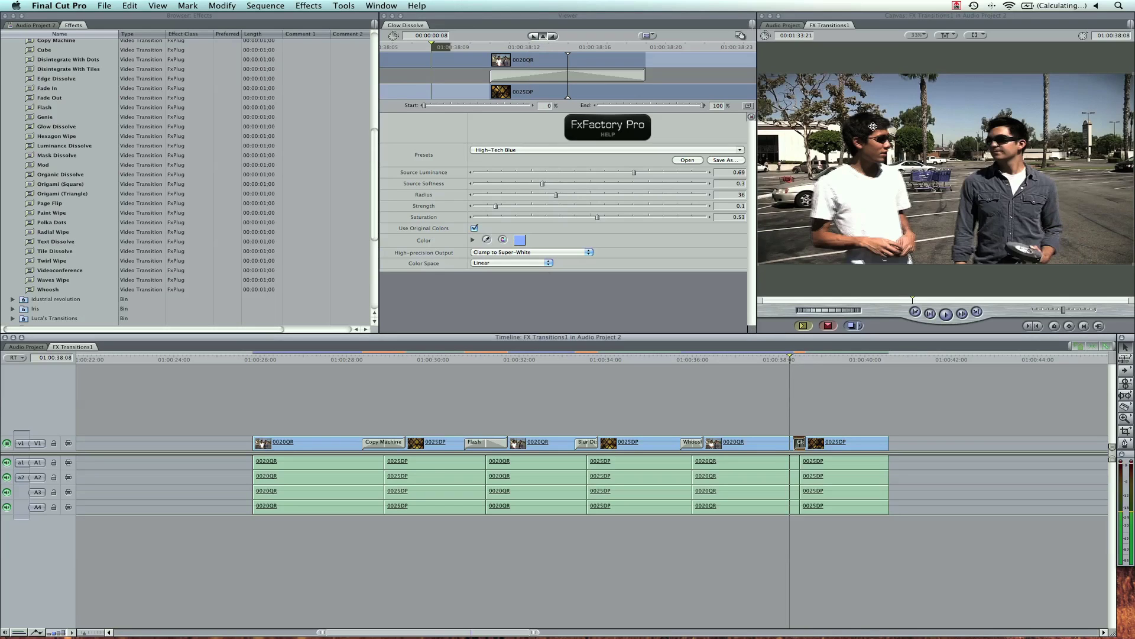
key(Right)
key(Right)
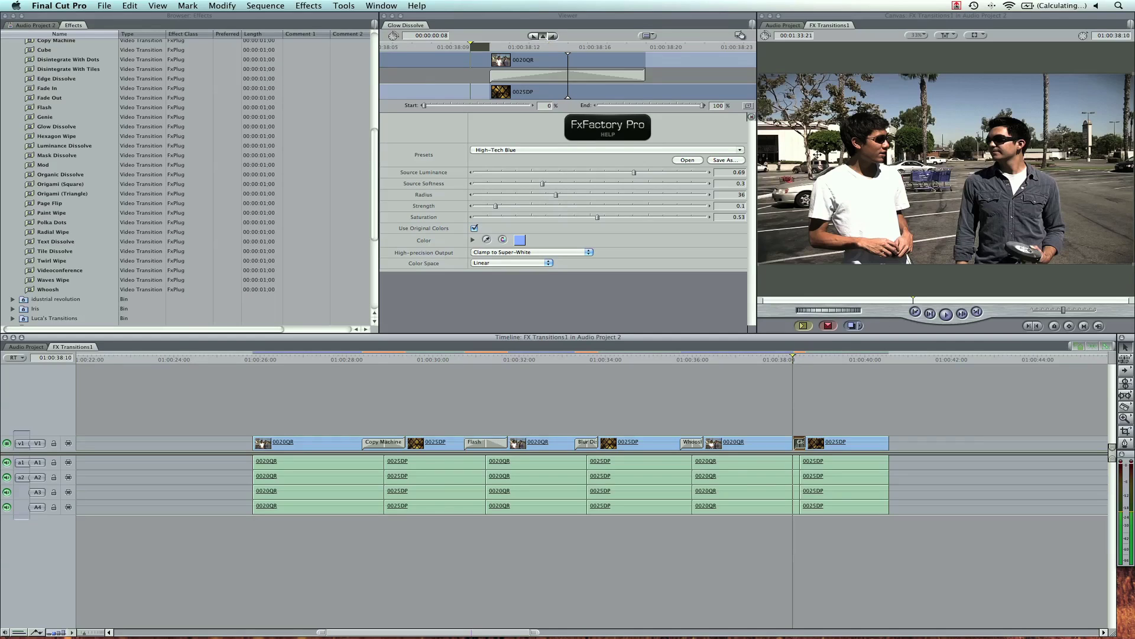
click(798, 362)
drag(799, 362, 773, 362)
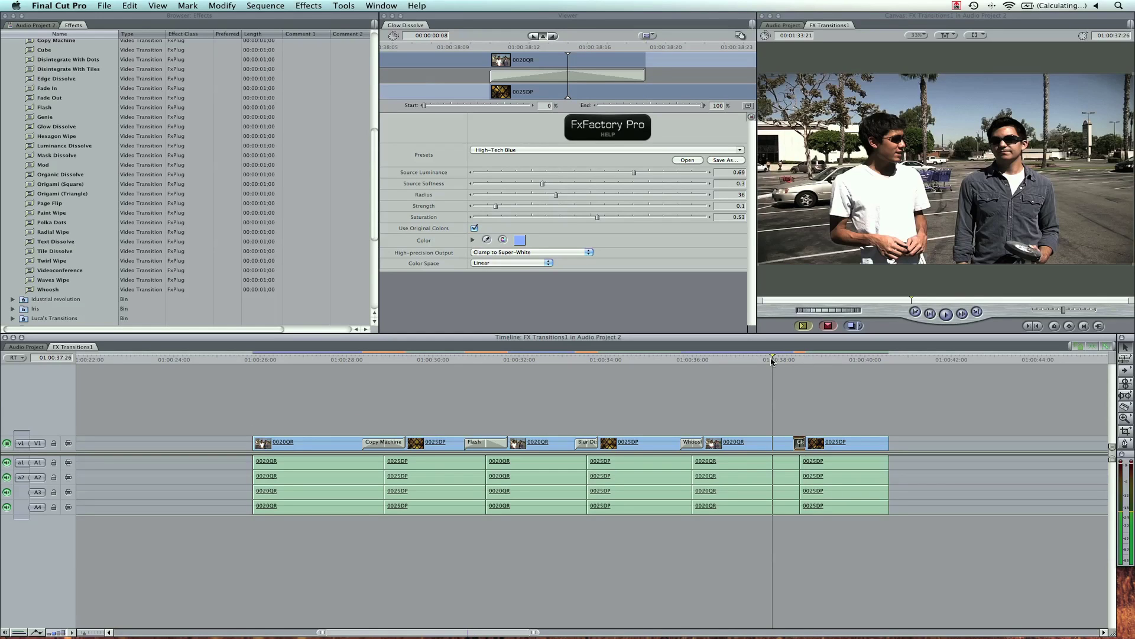
key(space)
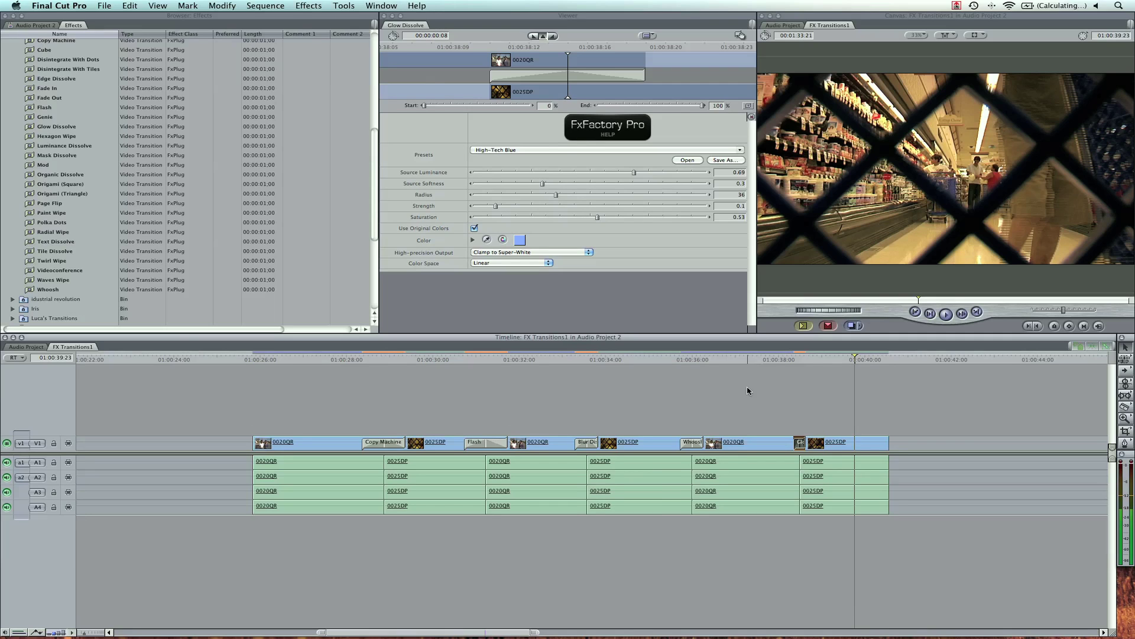
Zoom the timeline out to show all the sequence's clips and move the playhead back slightly
scroll(746, 398, right, 1)
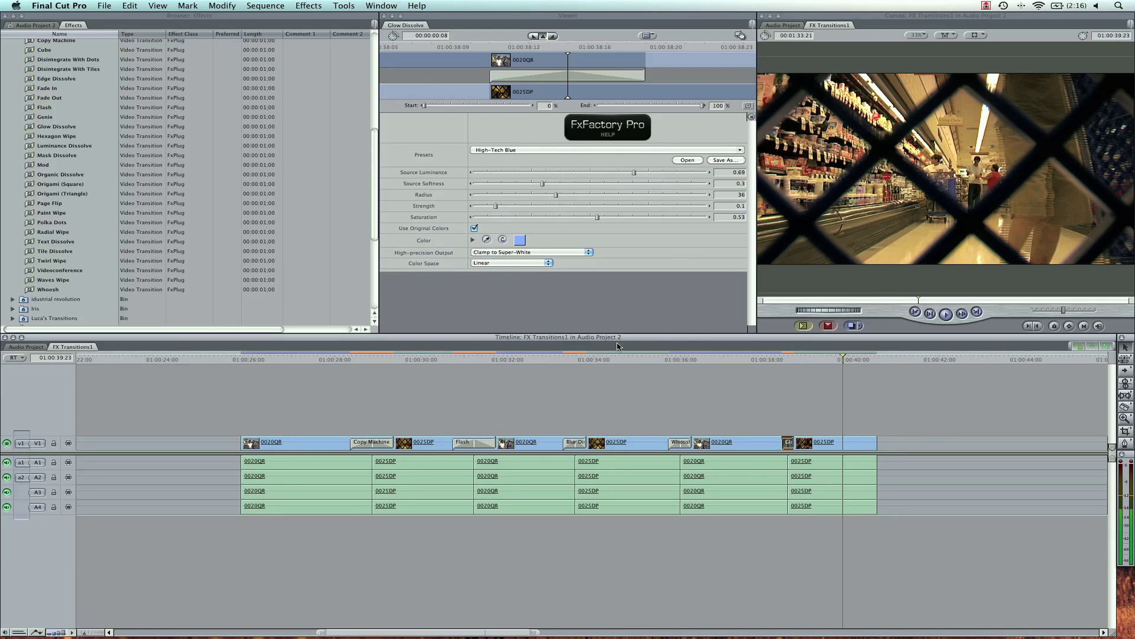
key(super+minus)
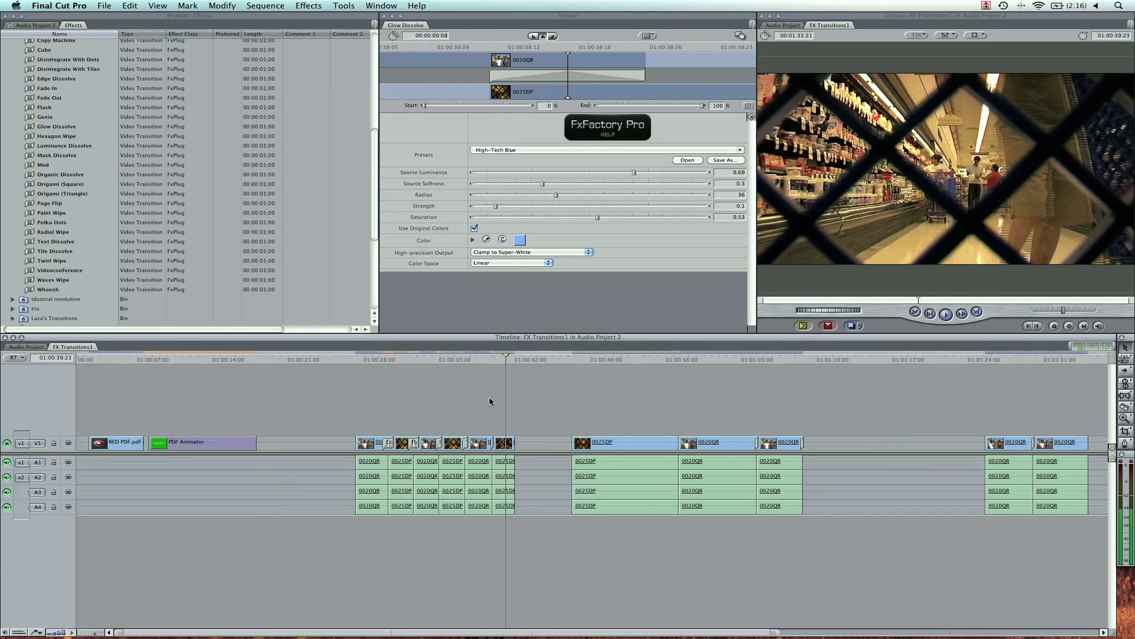
click(498, 360)
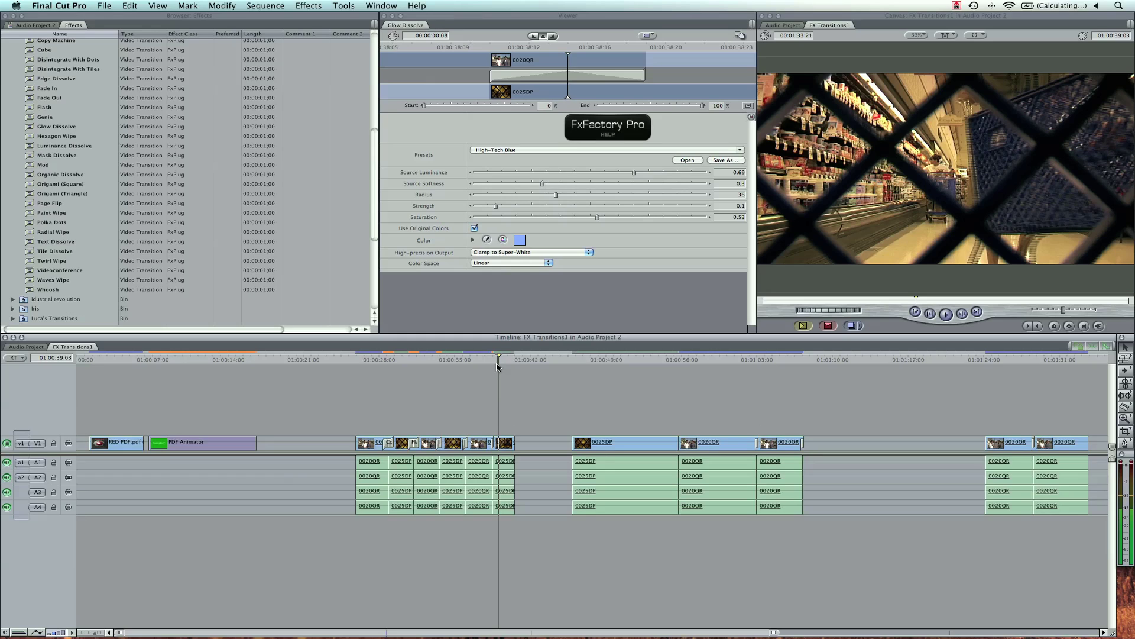